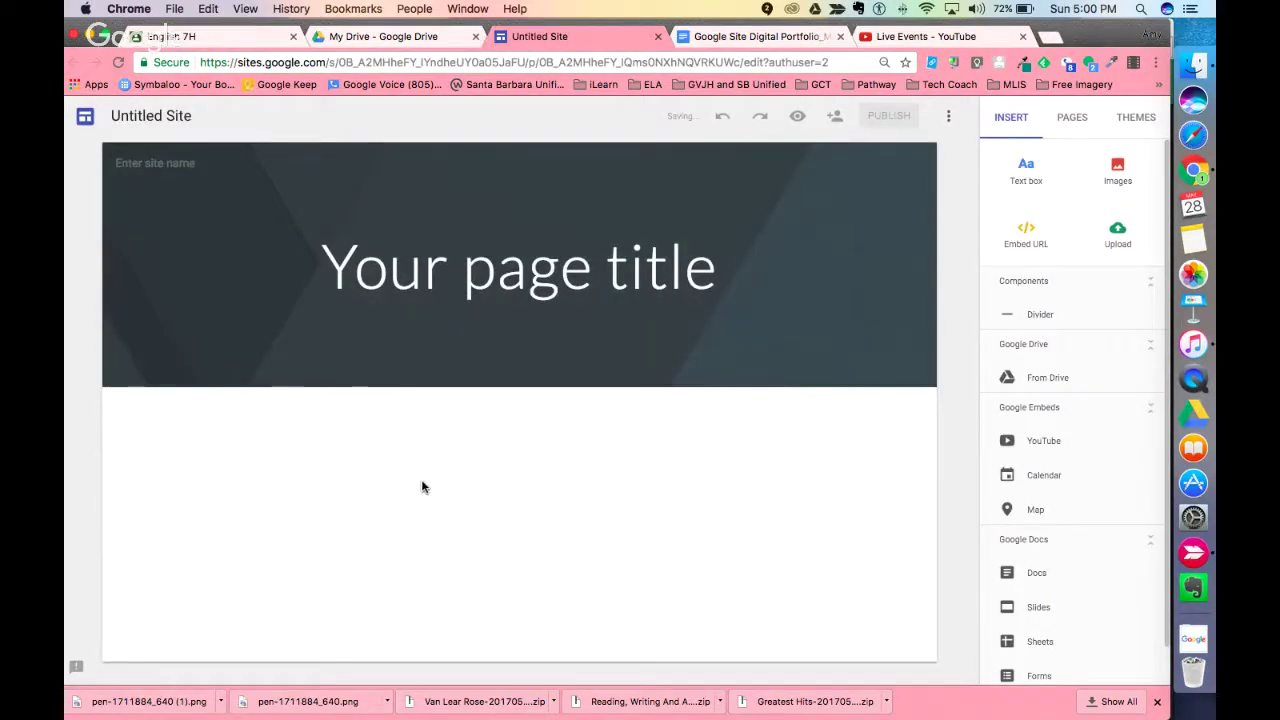
Step: Name the site document with the number 4, the owner's surname and "Digital Writing Portfolio"
left_click(140, 117)
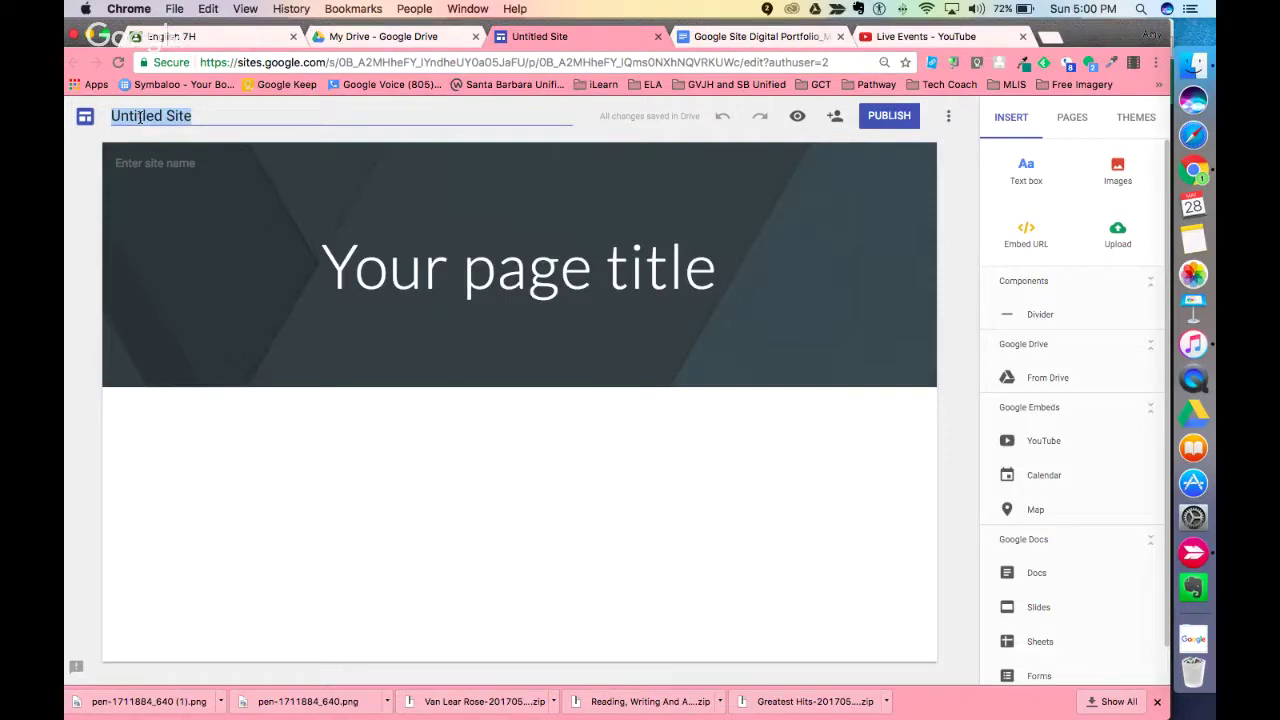
type("4")
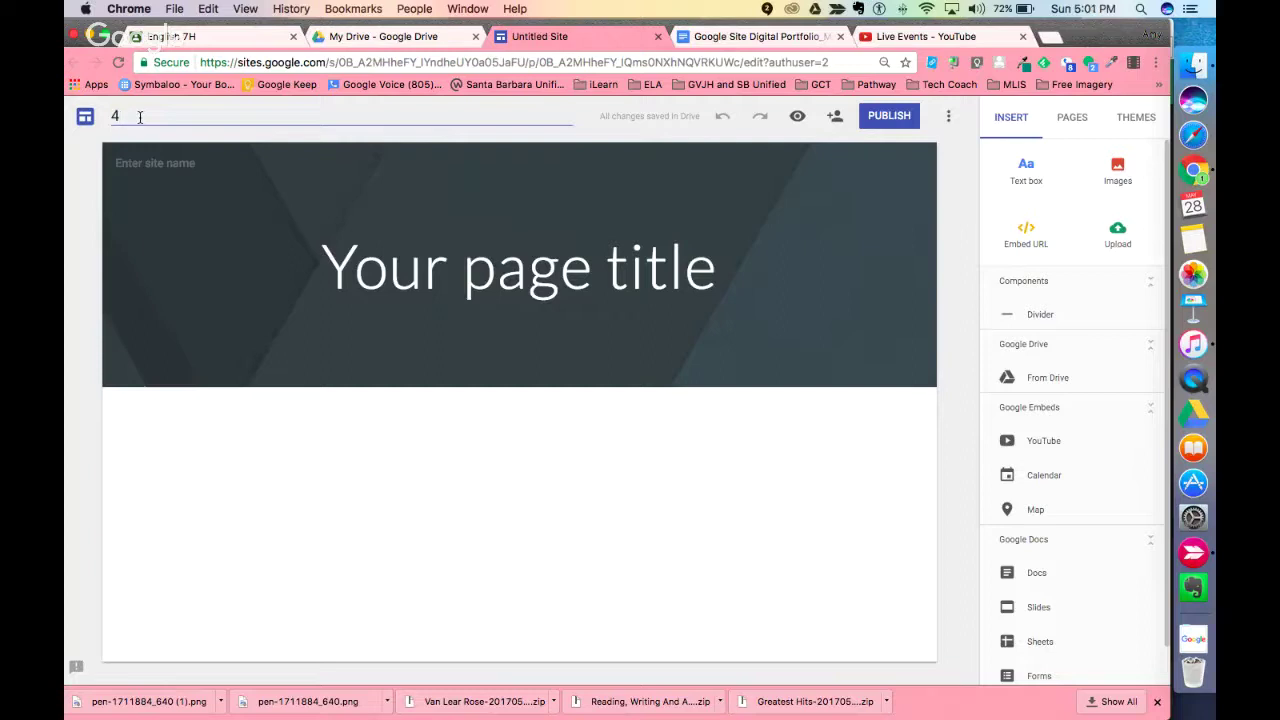
type(" McMillan D")
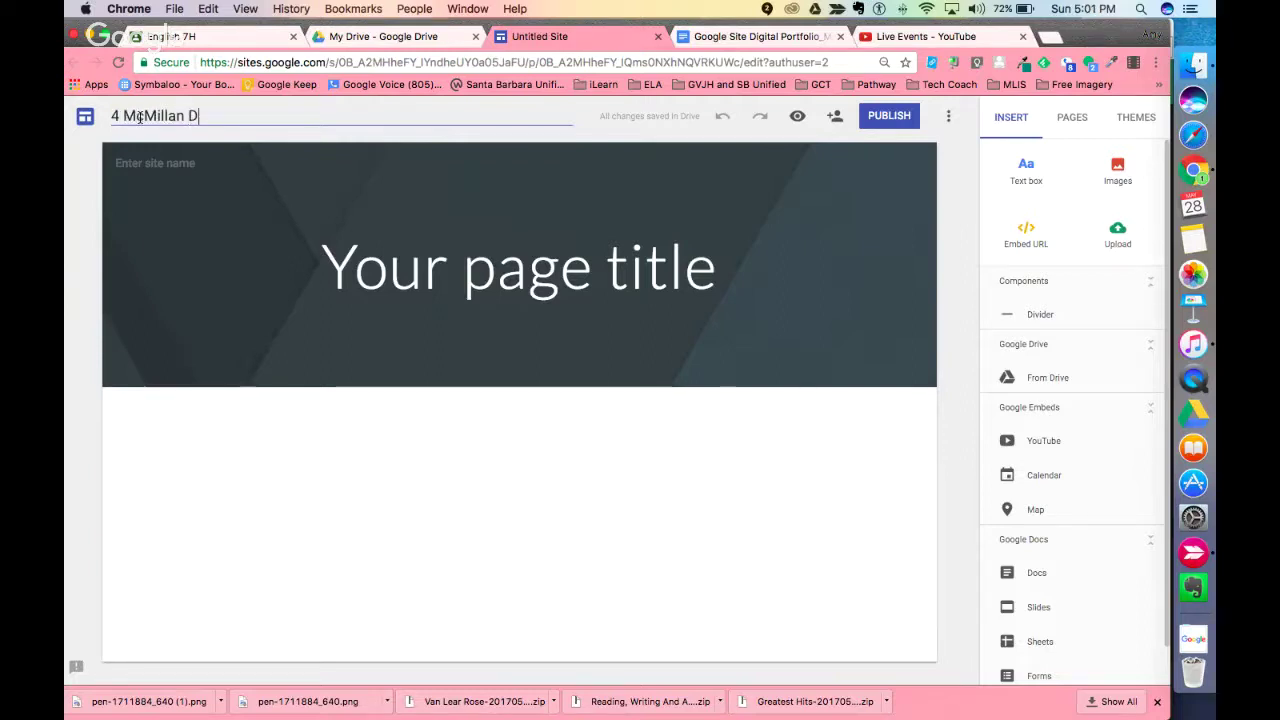
type("igital Writing Portfolio")
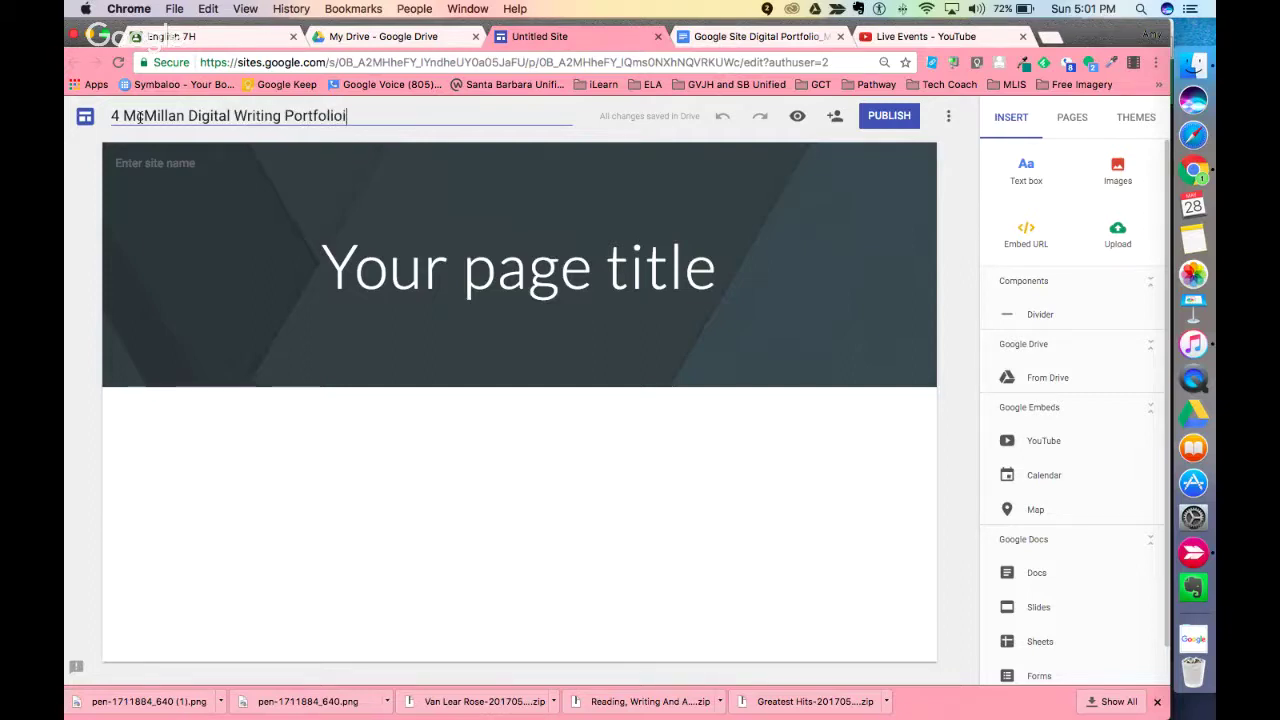
key("BackSpace")
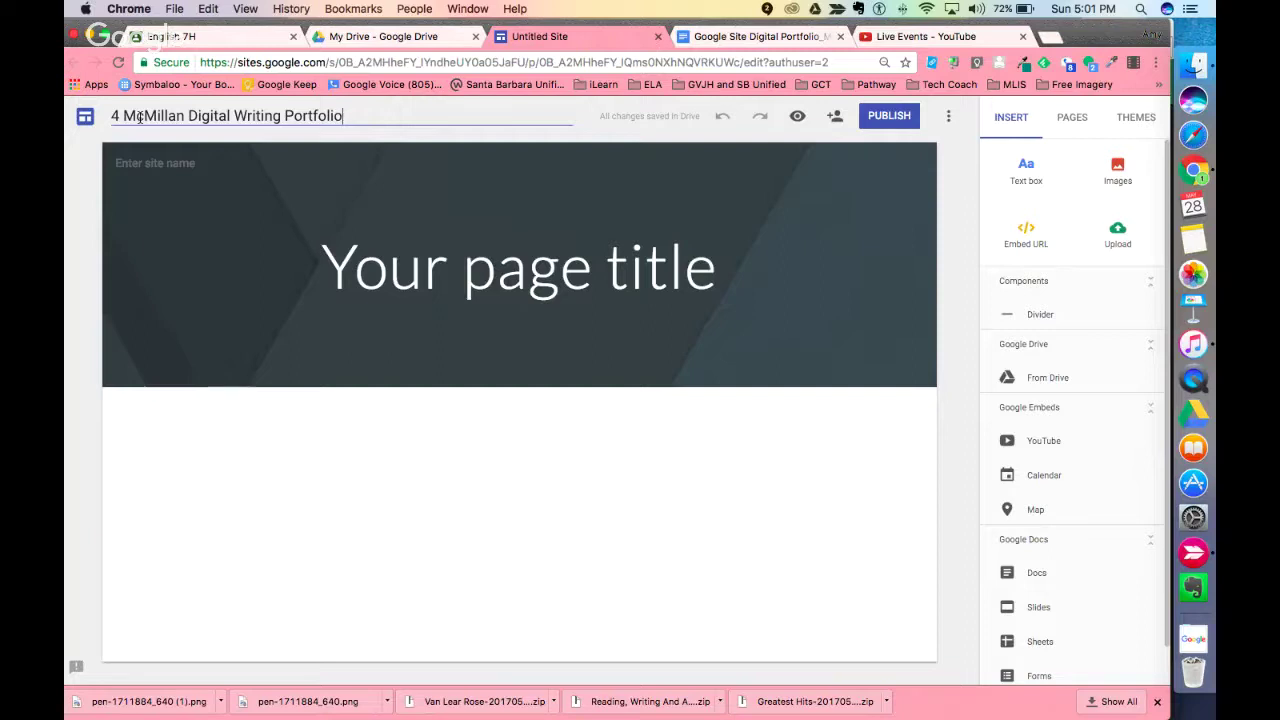
left_click(335, 245)
Step: Replace the site name in the page header with "My Writing LIfe"
left_click(152, 200)
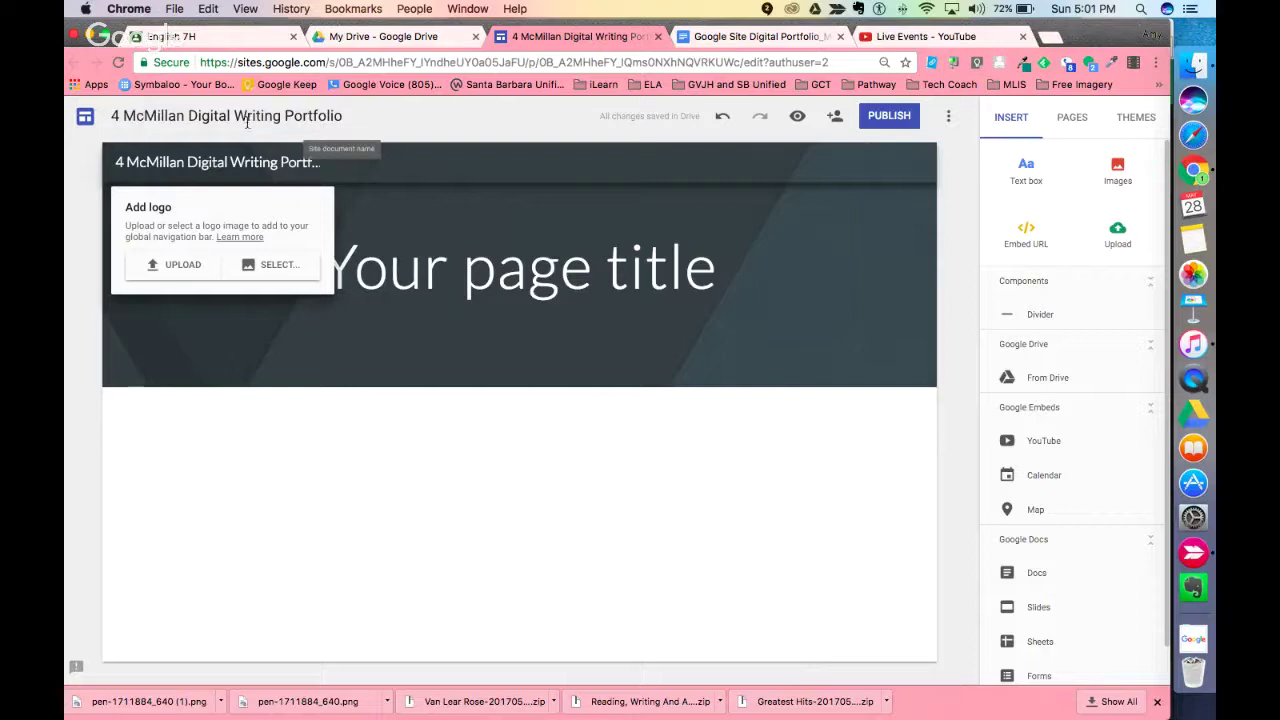
left_click(325, 162)
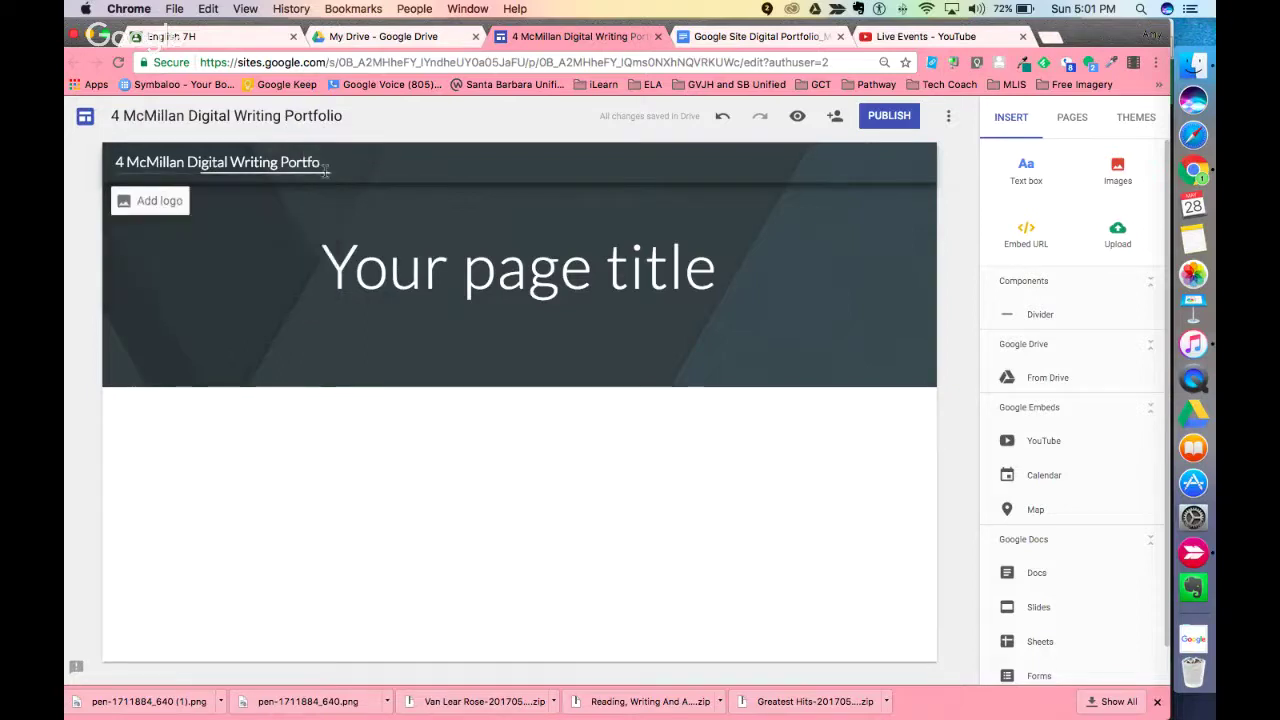
key("shift+alt+Left")
key("shift+alt+Left")
key("shift+alt+Left")
key("shift+alt+Left")
key("shift+alt+Left")
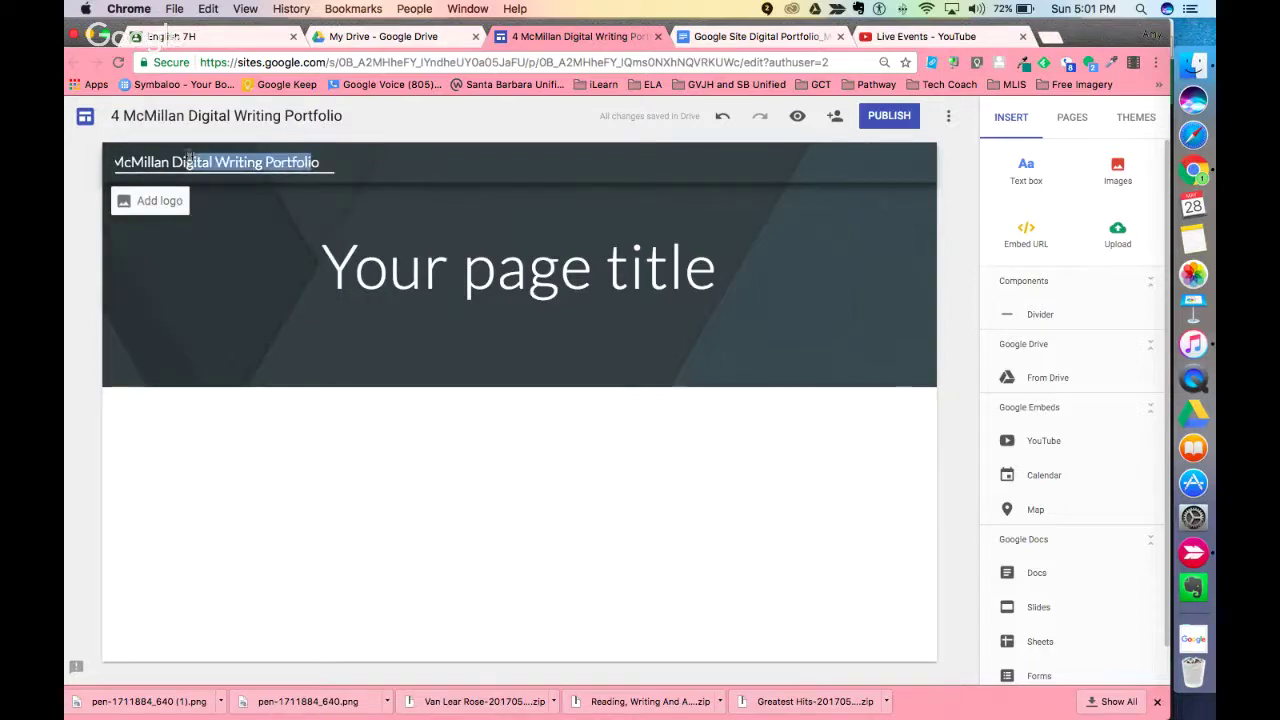
left_click(131, 162)
left_click_drag(116, 162, 452, 165)
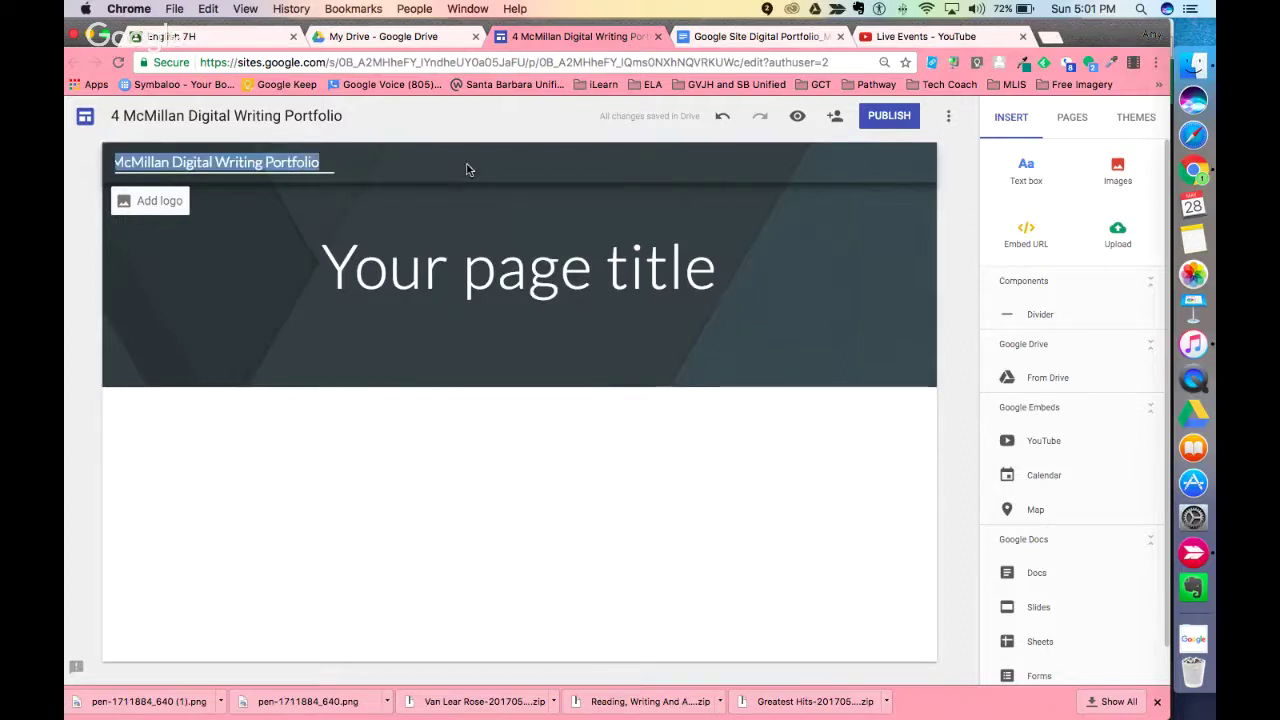
key("BackSpace")
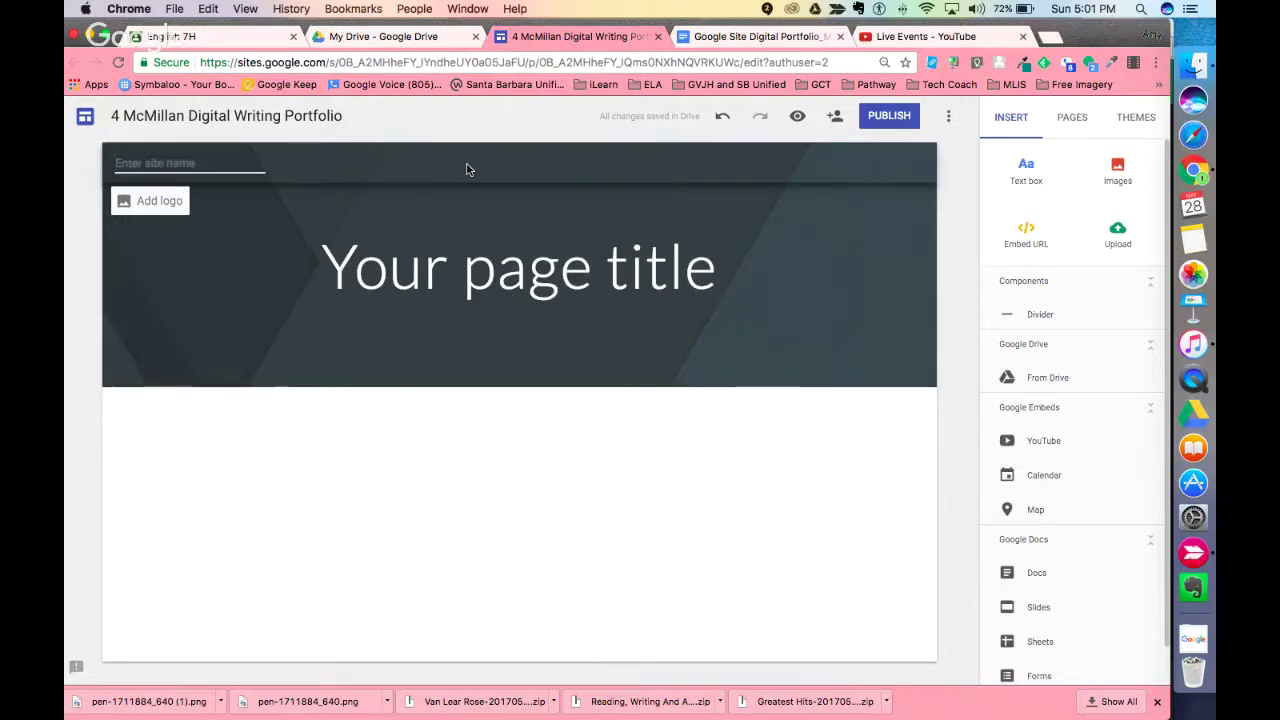
type("My Writing Life")
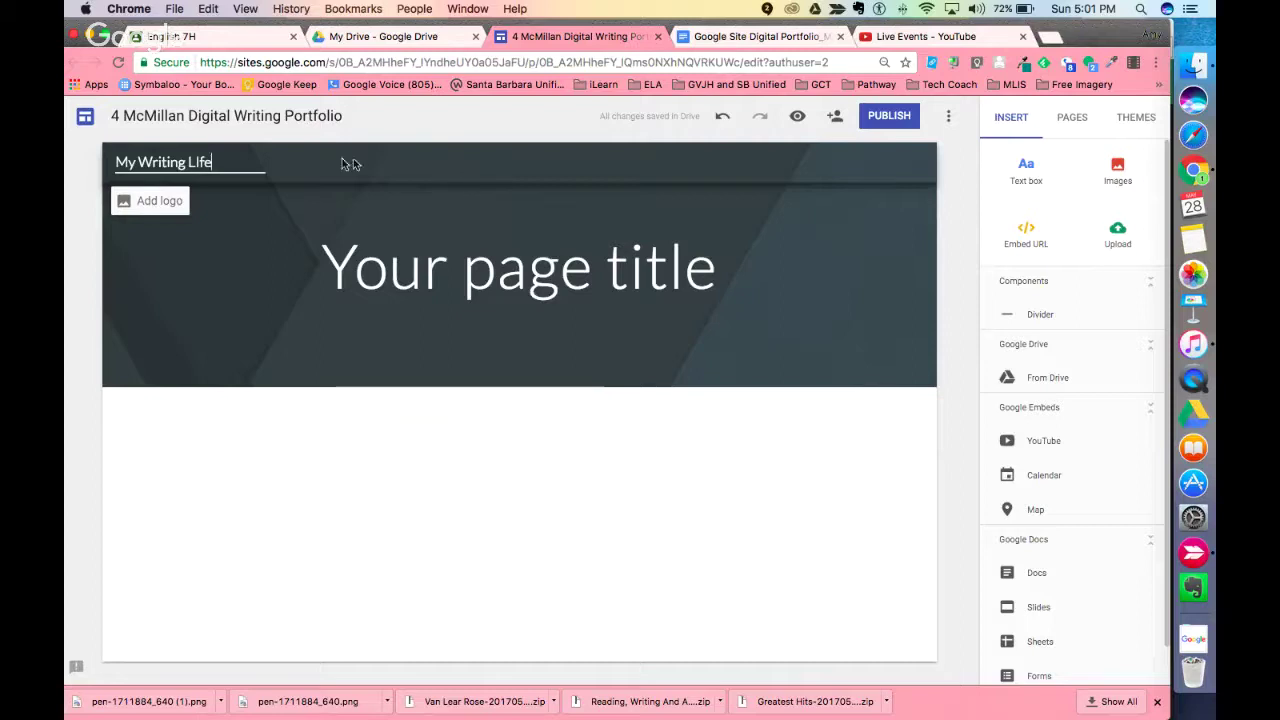
left_click(262, 218)
Step: Change the page title in the header banner to "Home"
left_click(418, 272)
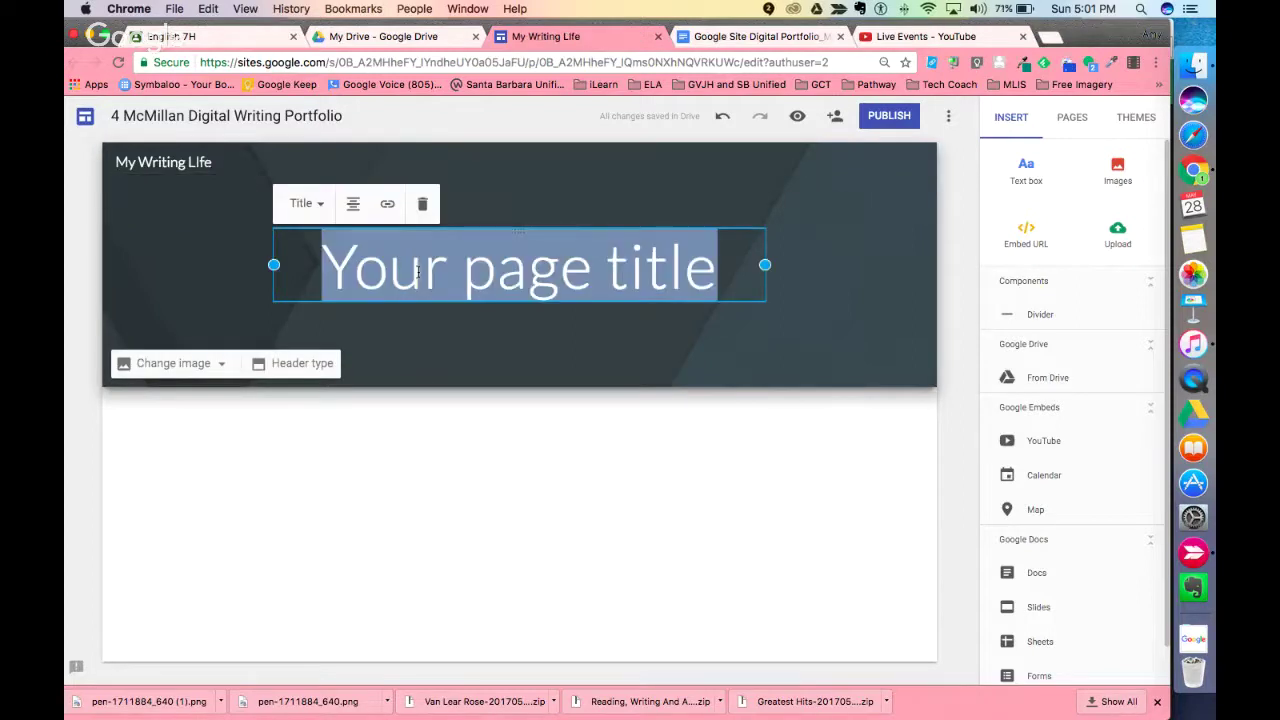
type("Home")
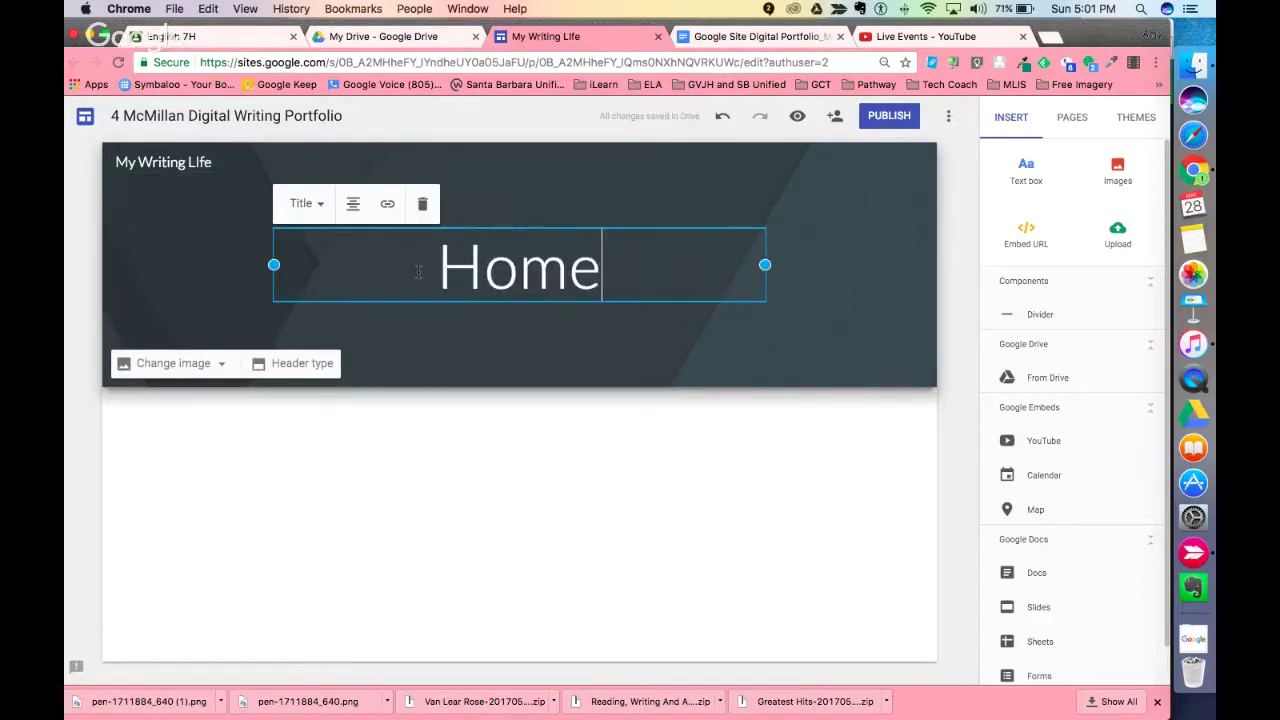
left_click(531, 474)
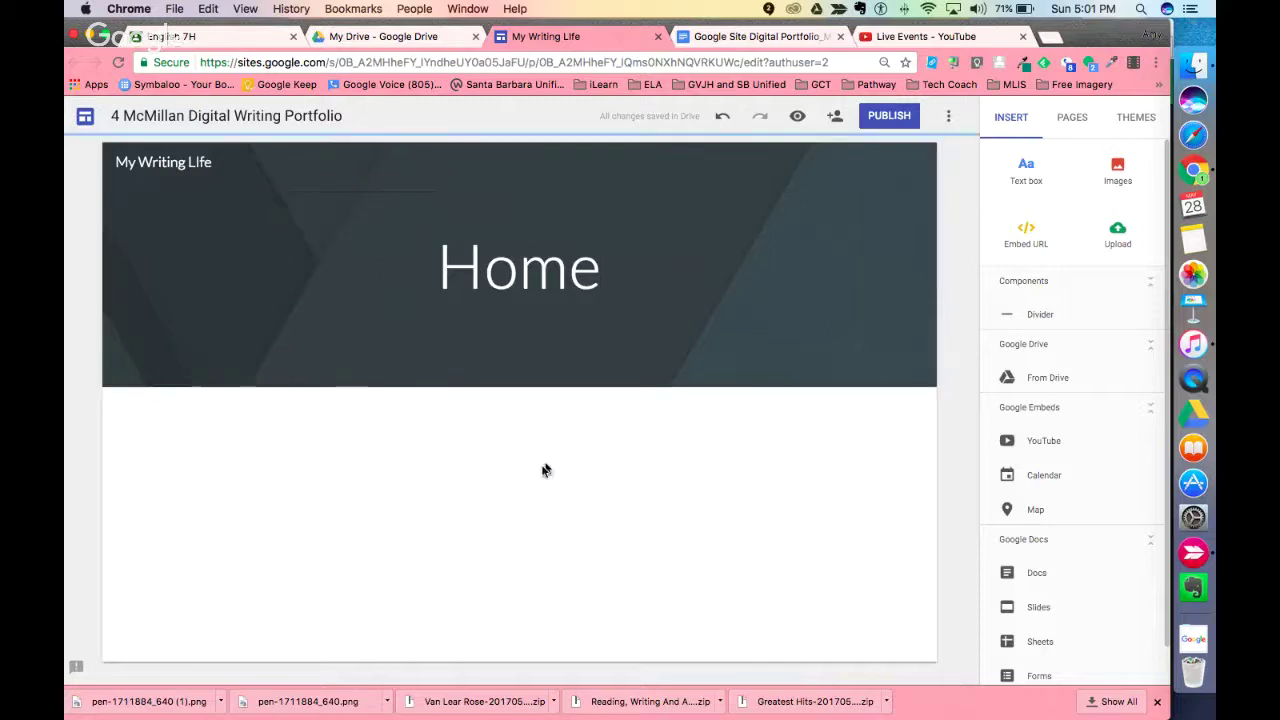
Step: Try to invite an editor to the site using the person's e-mail address
left_click(835, 118)
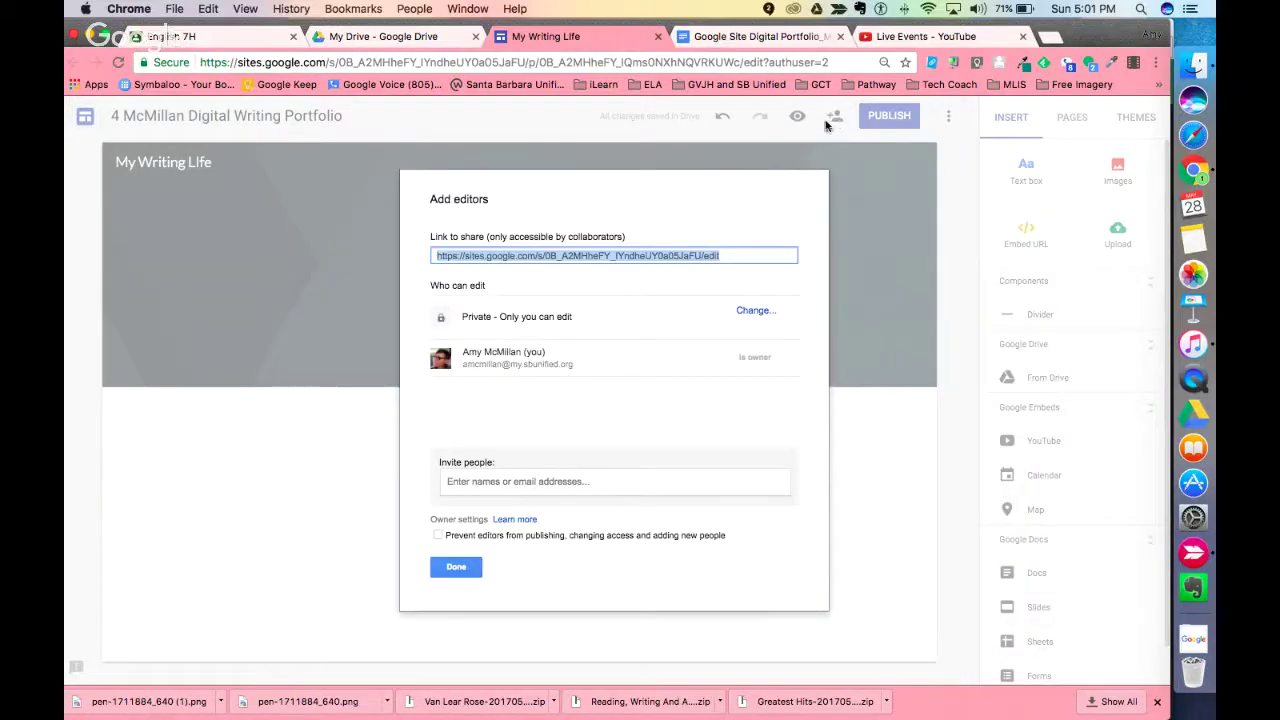
left_click(615, 482)
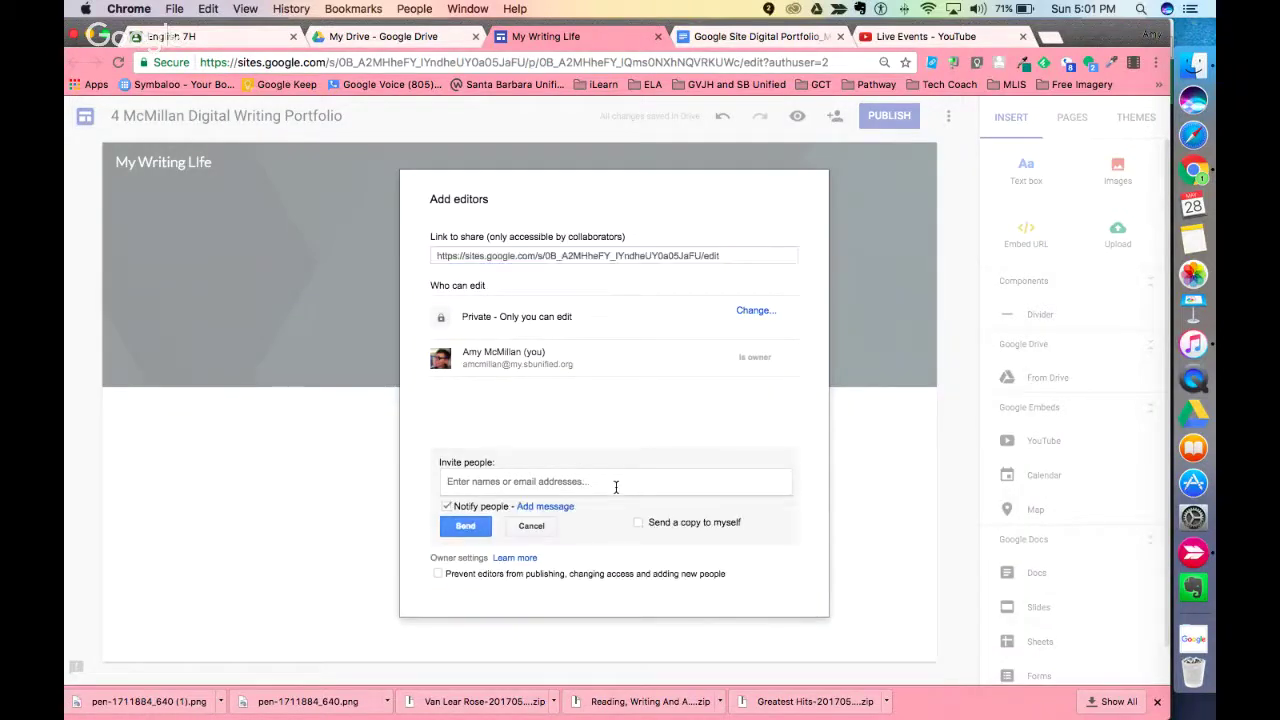
type("amcm")
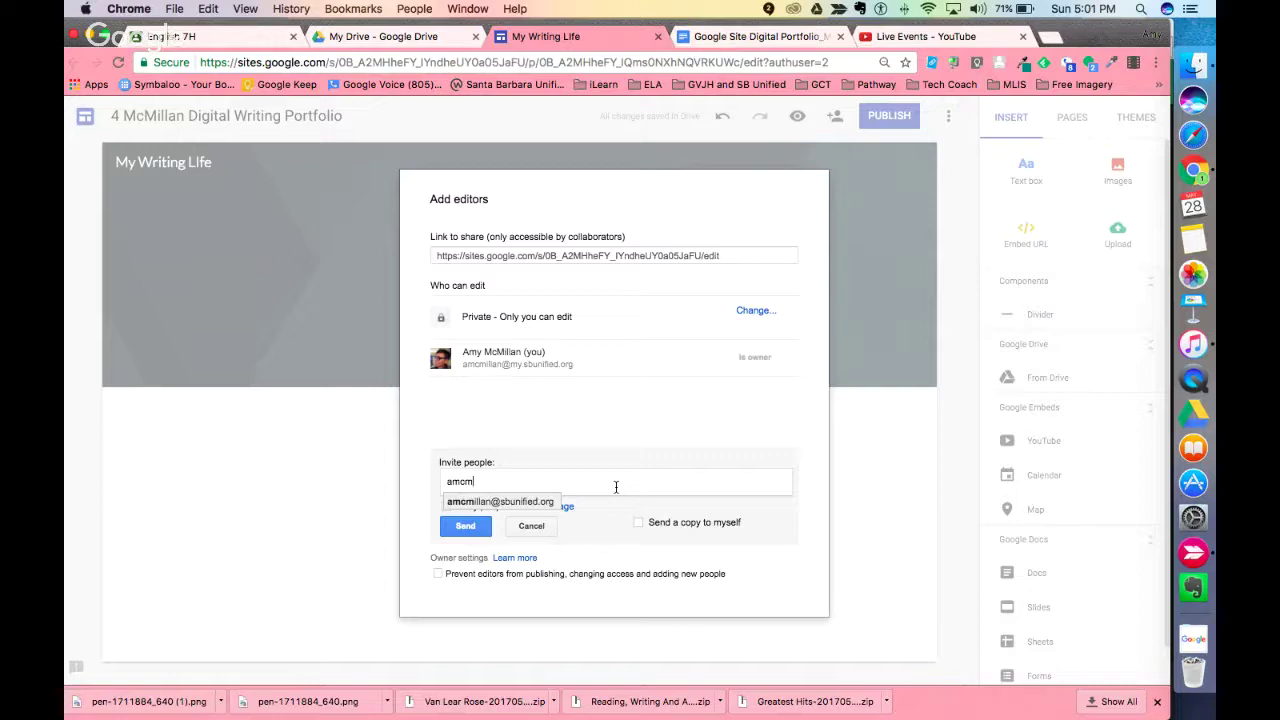
left_click(535, 503)
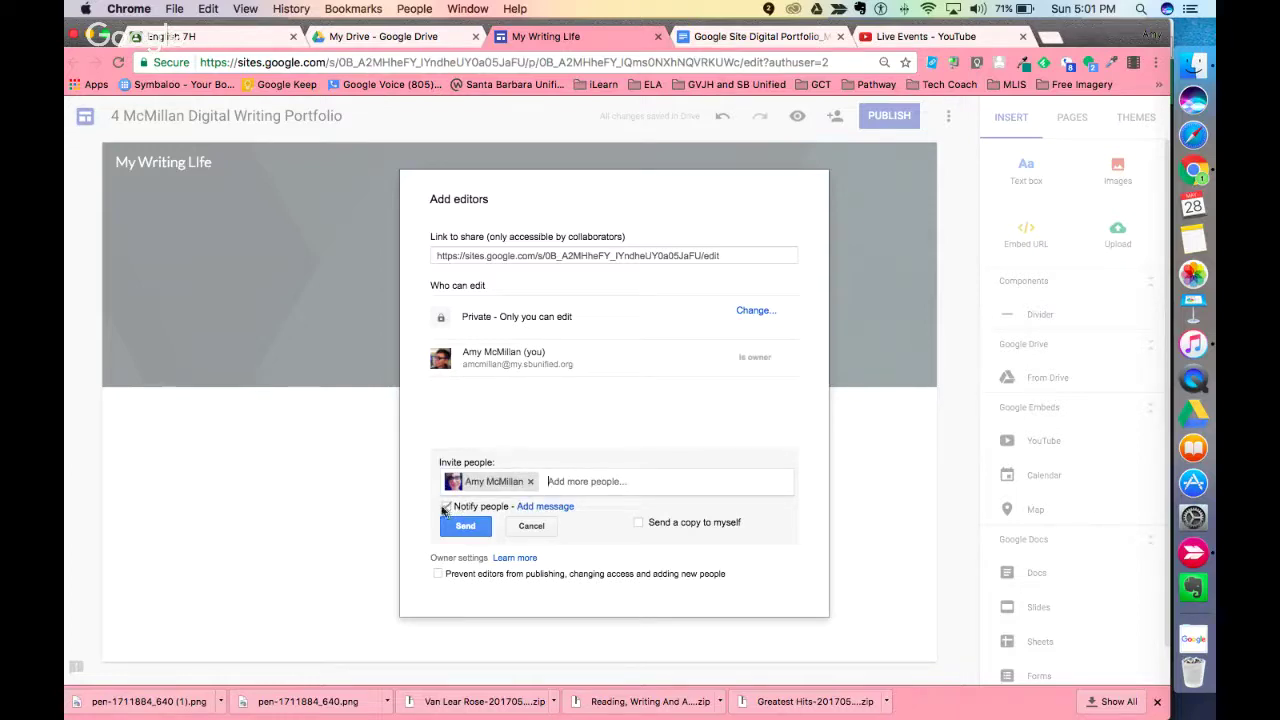
left_click(531, 528)
left_click(455, 568)
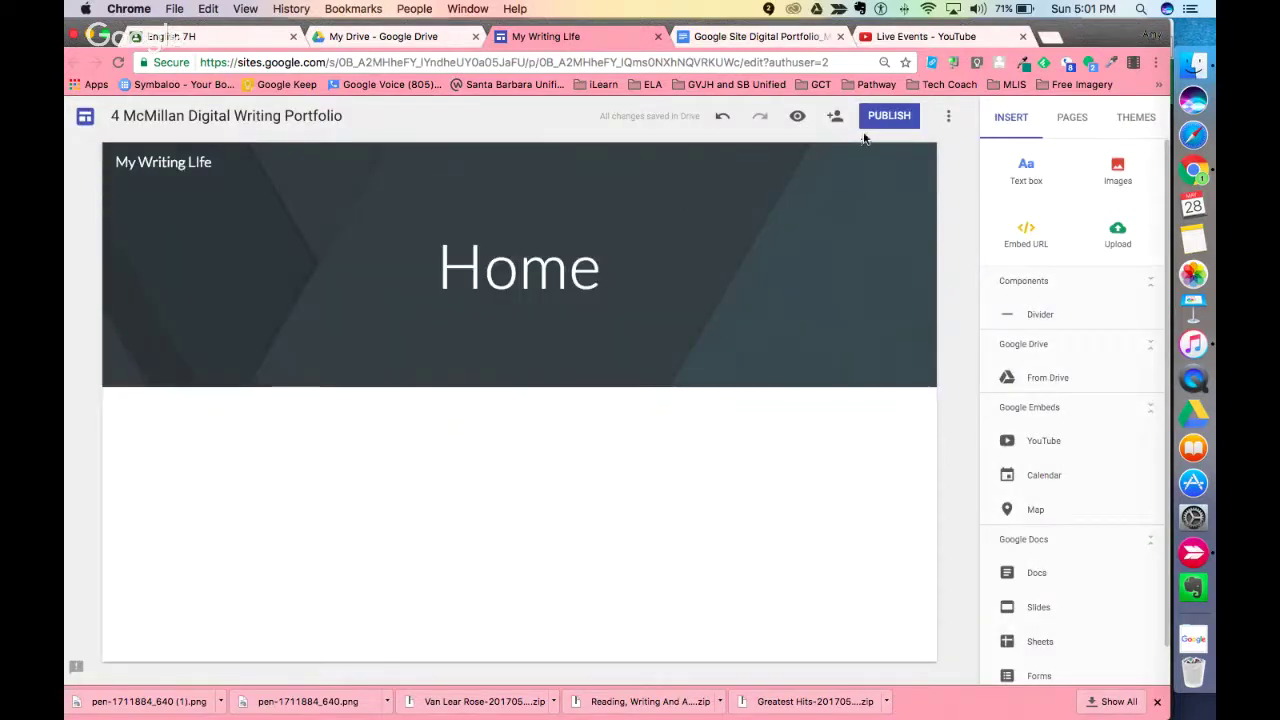
Step: Apply the Impression theme to the site with the blue-grey accent colour
left_click(1137, 120)
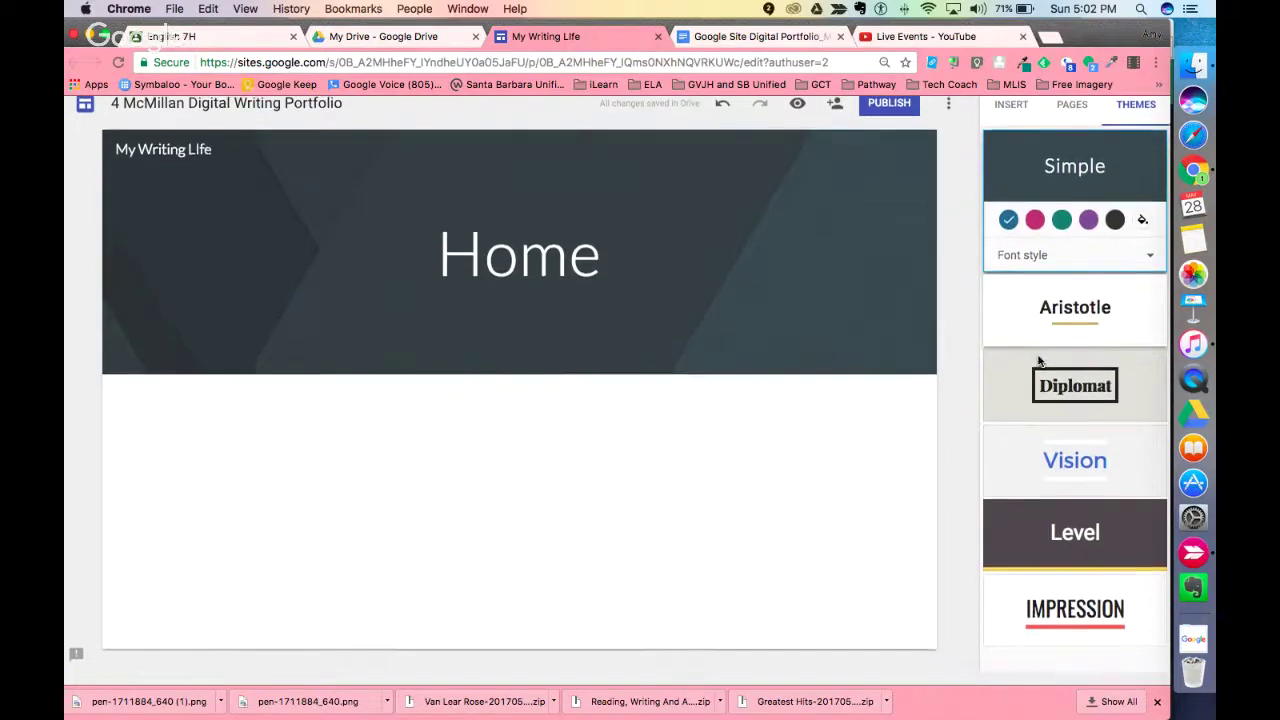
left_click(1088, 652)
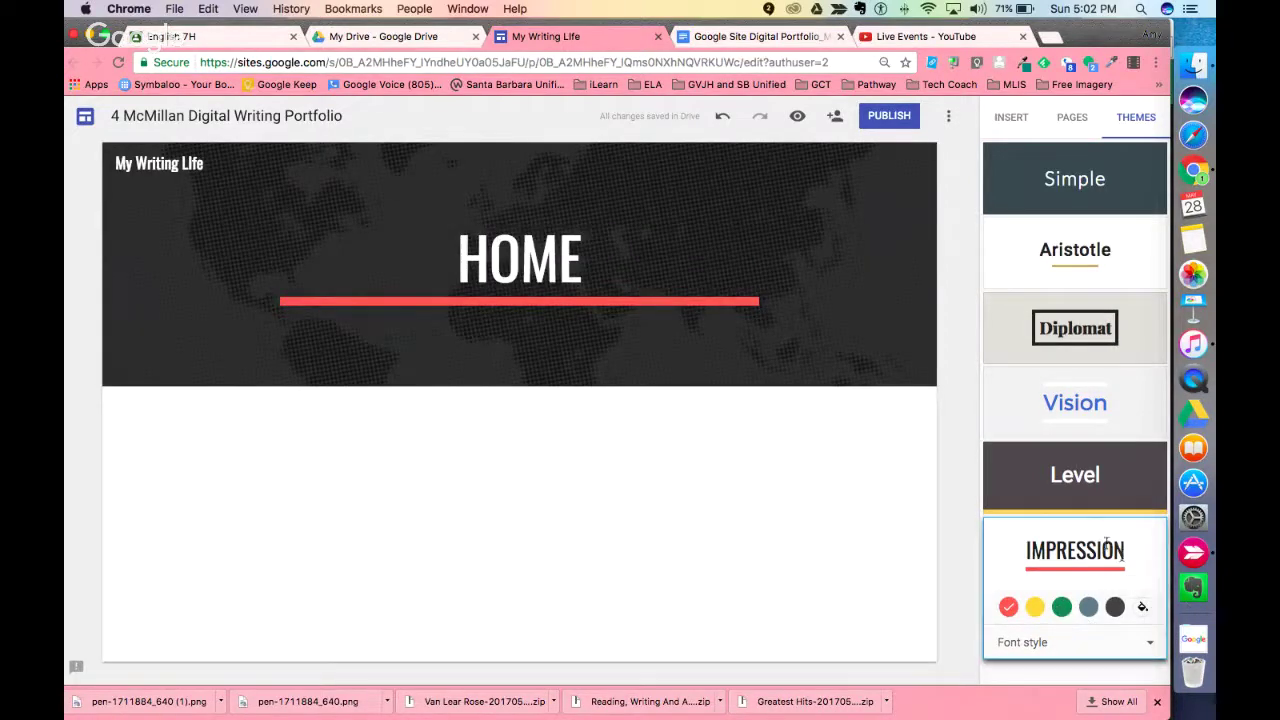
left_click(1088, 607)
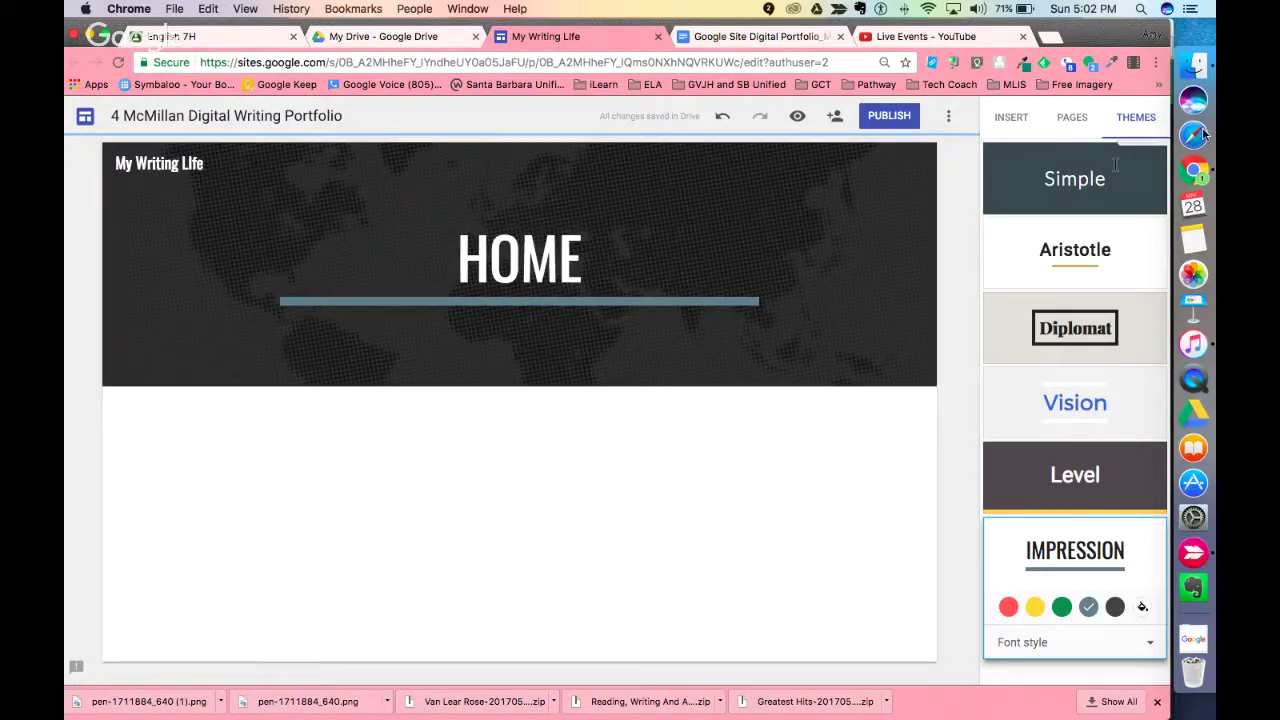
Step: Add two new pages to the site named "Dear Reader" and "Narrative"
left_click(1072, 118)
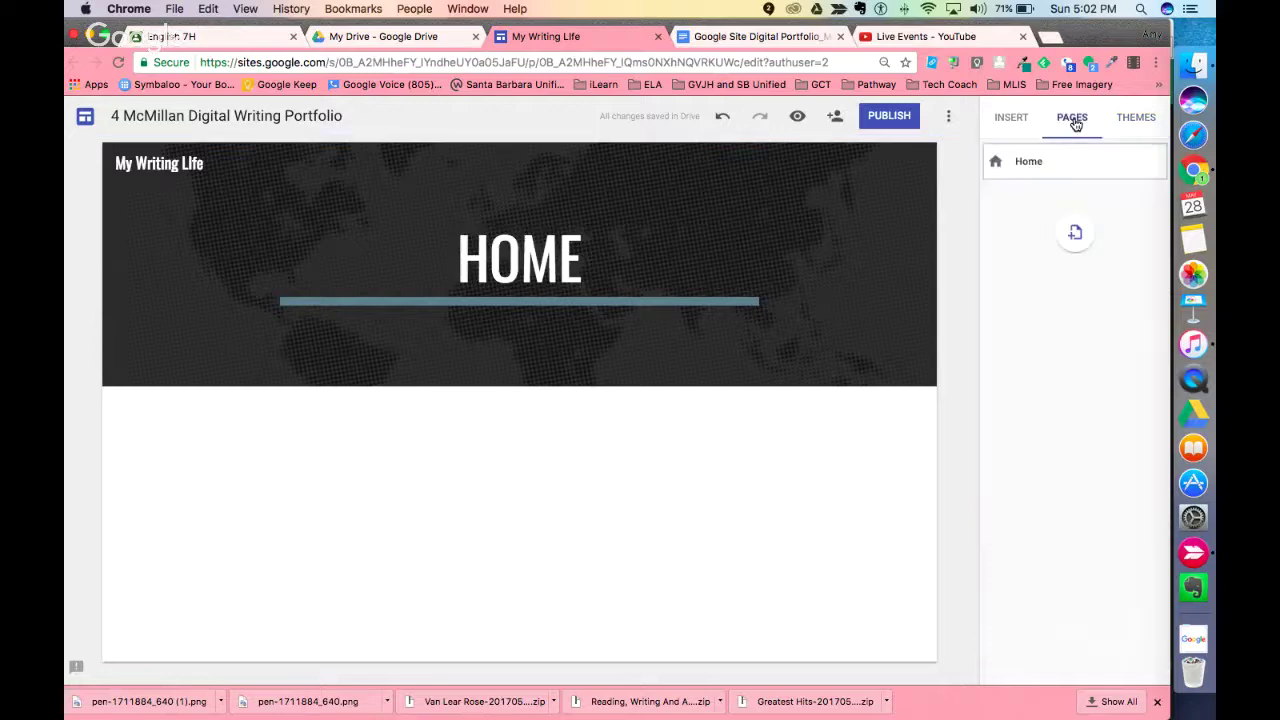
left_click(1075, 238)
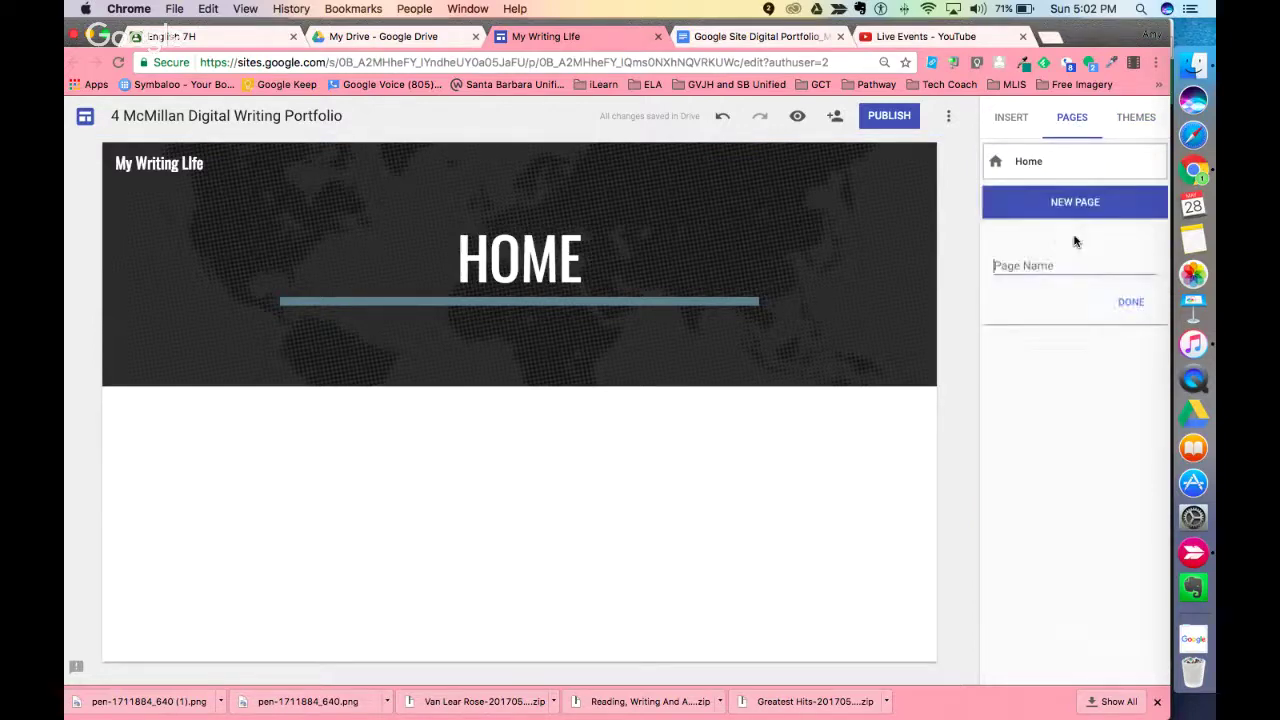
type("pea")
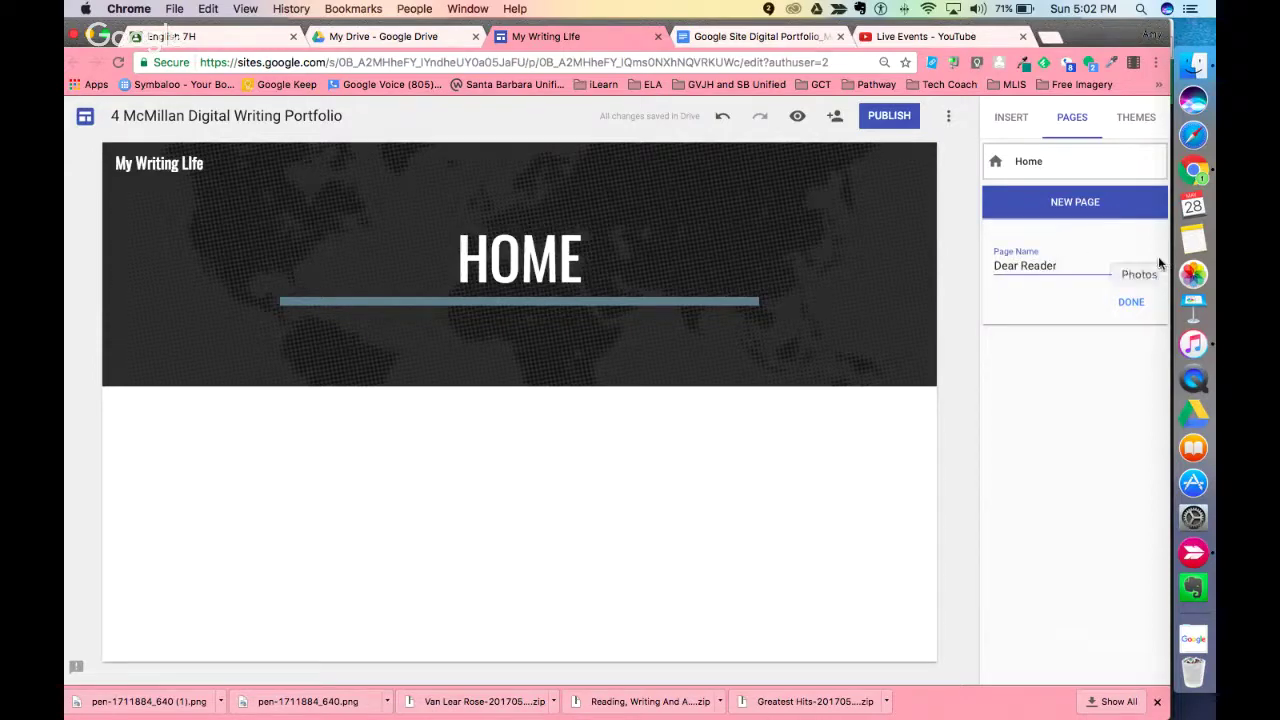
left_click(1131, 302)
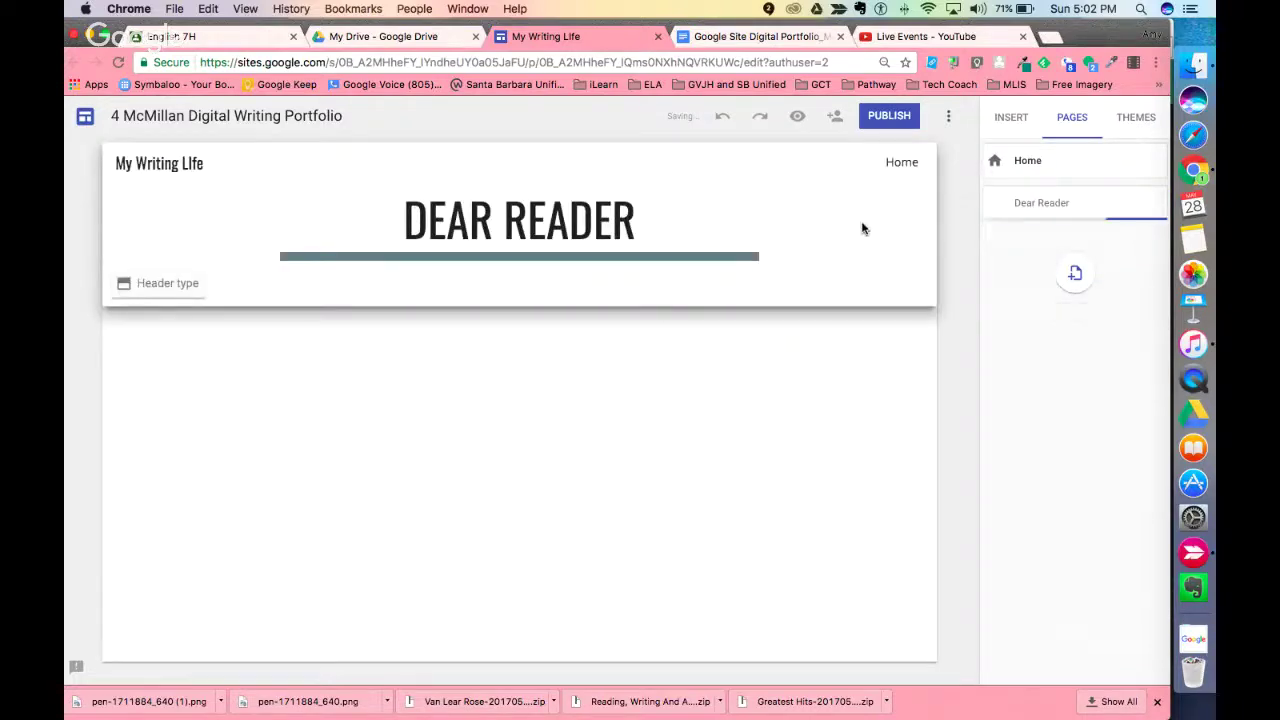
left_click(1074, 280)
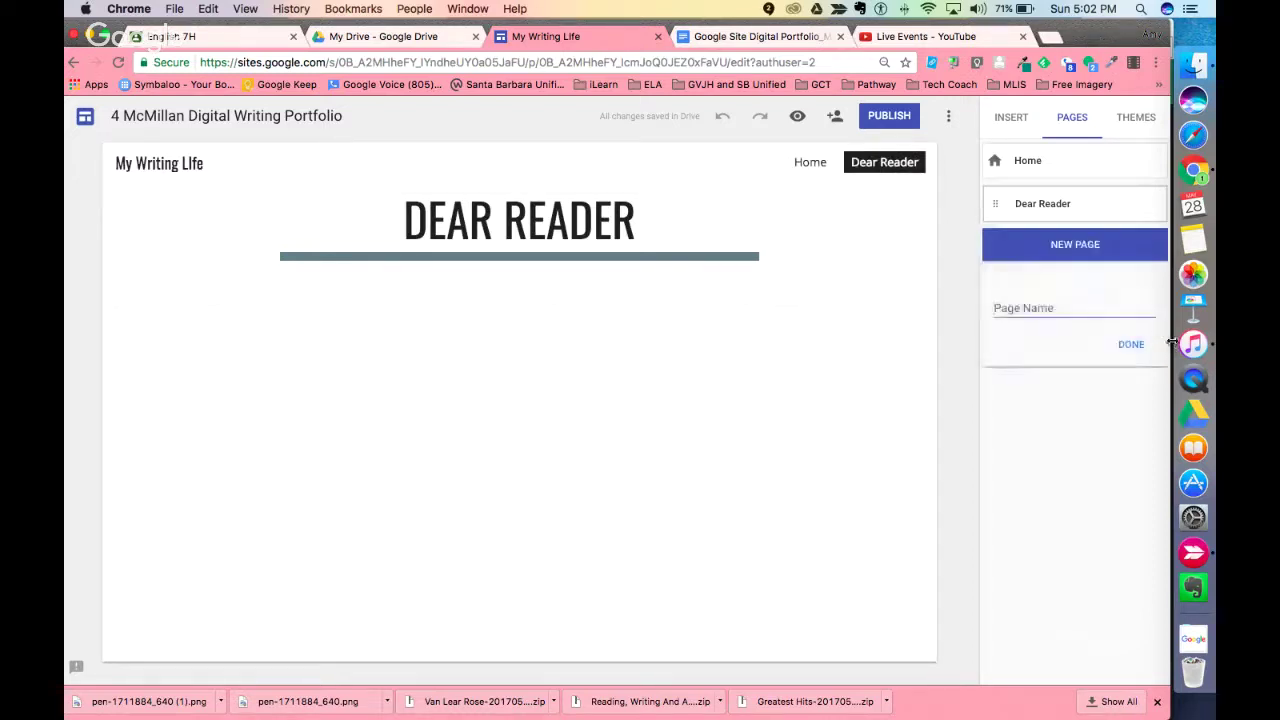
type("Narrative")
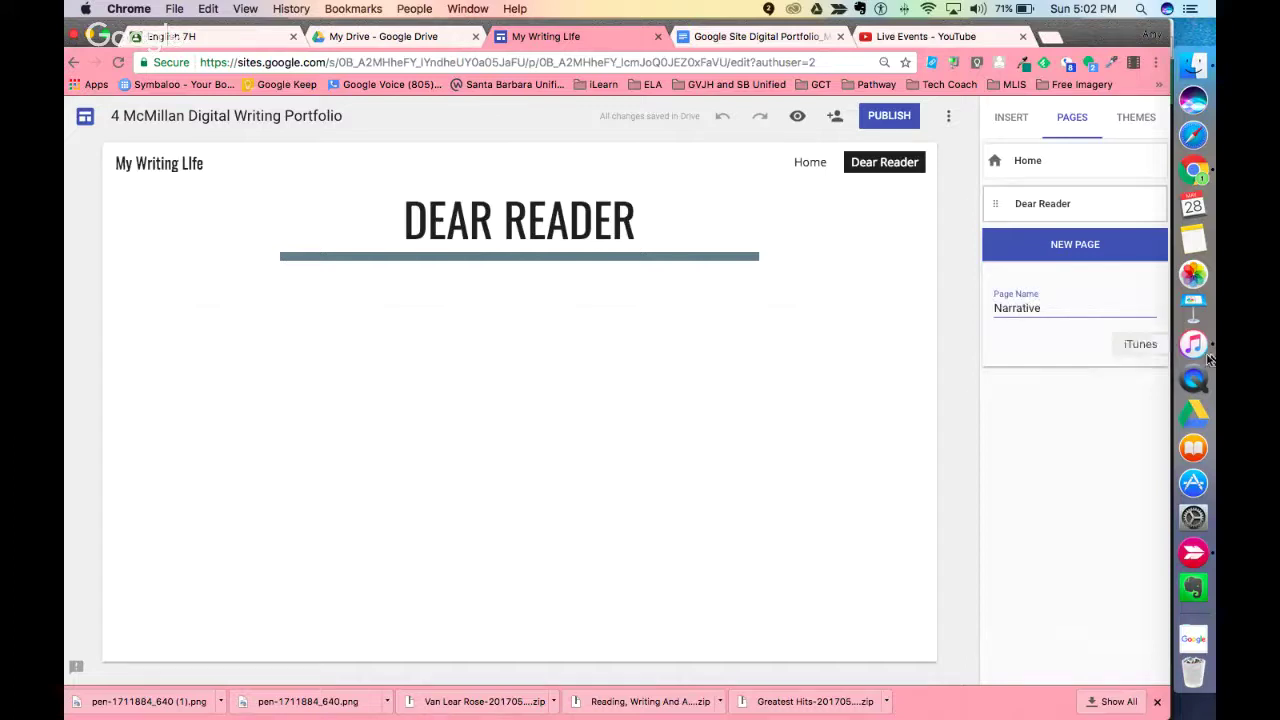
left_click(1131, 344)
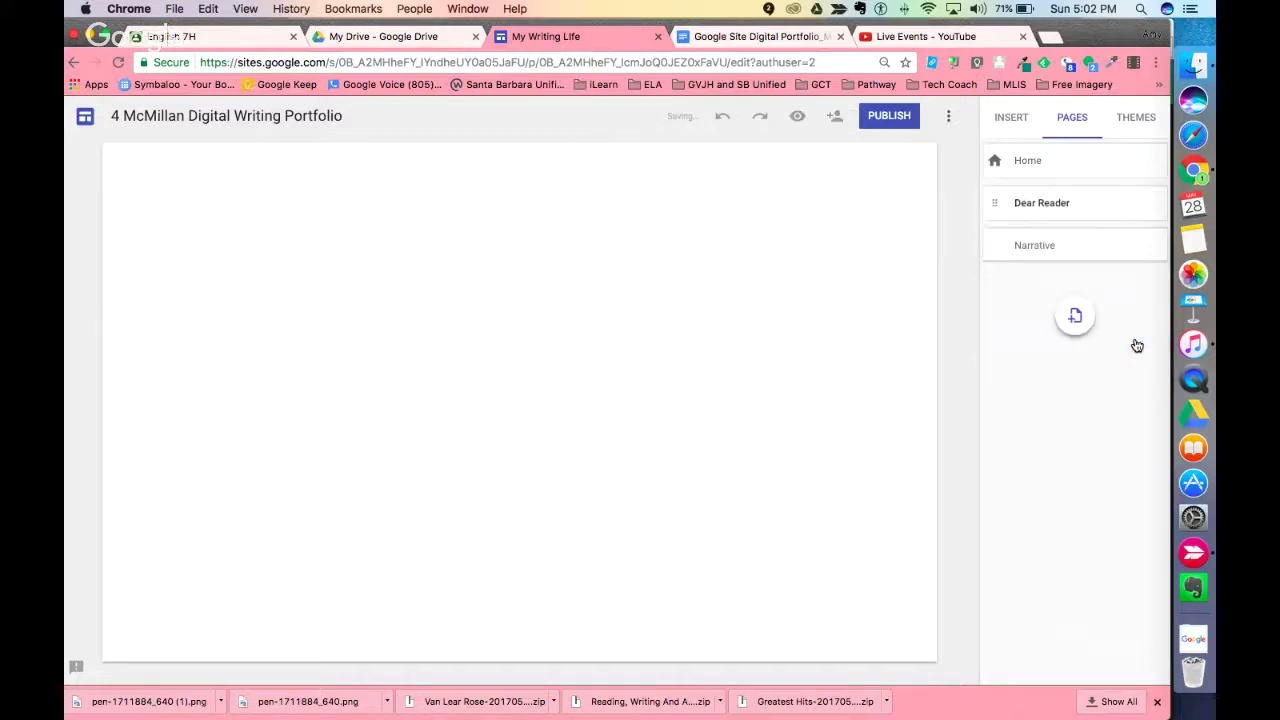
Step: Add two more pages to the site named "Informational" and "Argument"
left_click(1074, 316)
type("Informational")
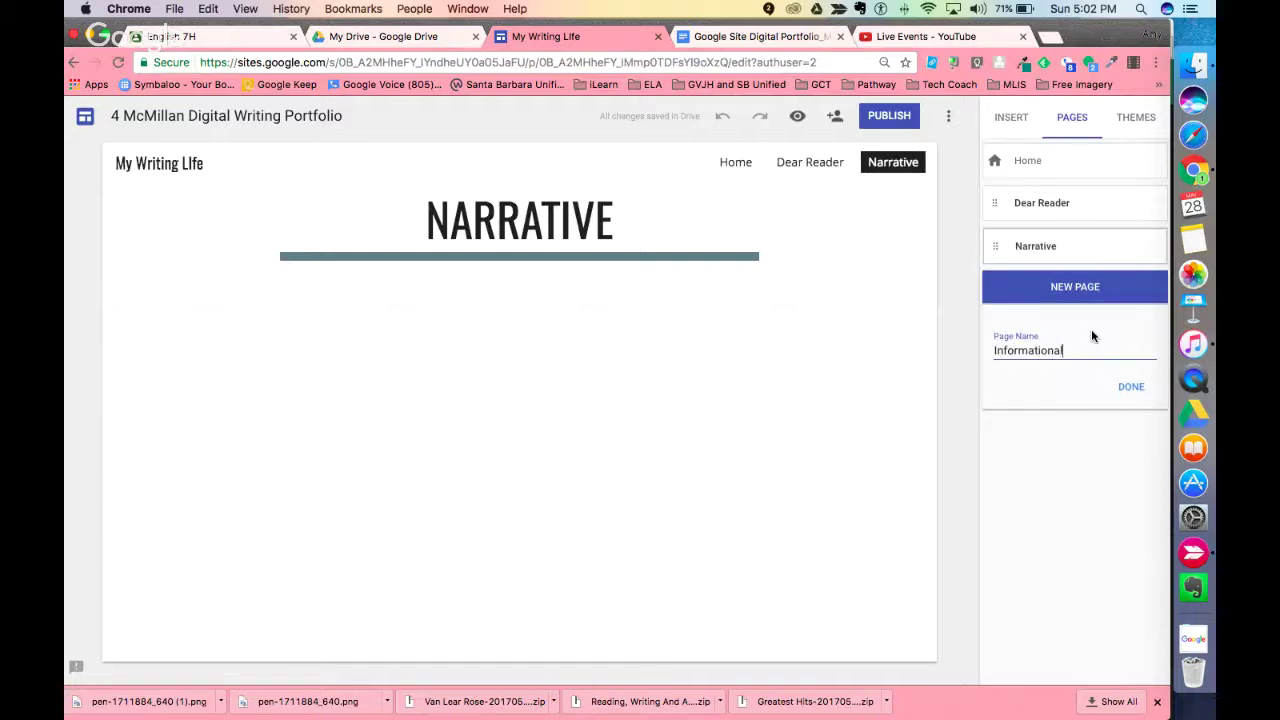
left_click(1132, 389)
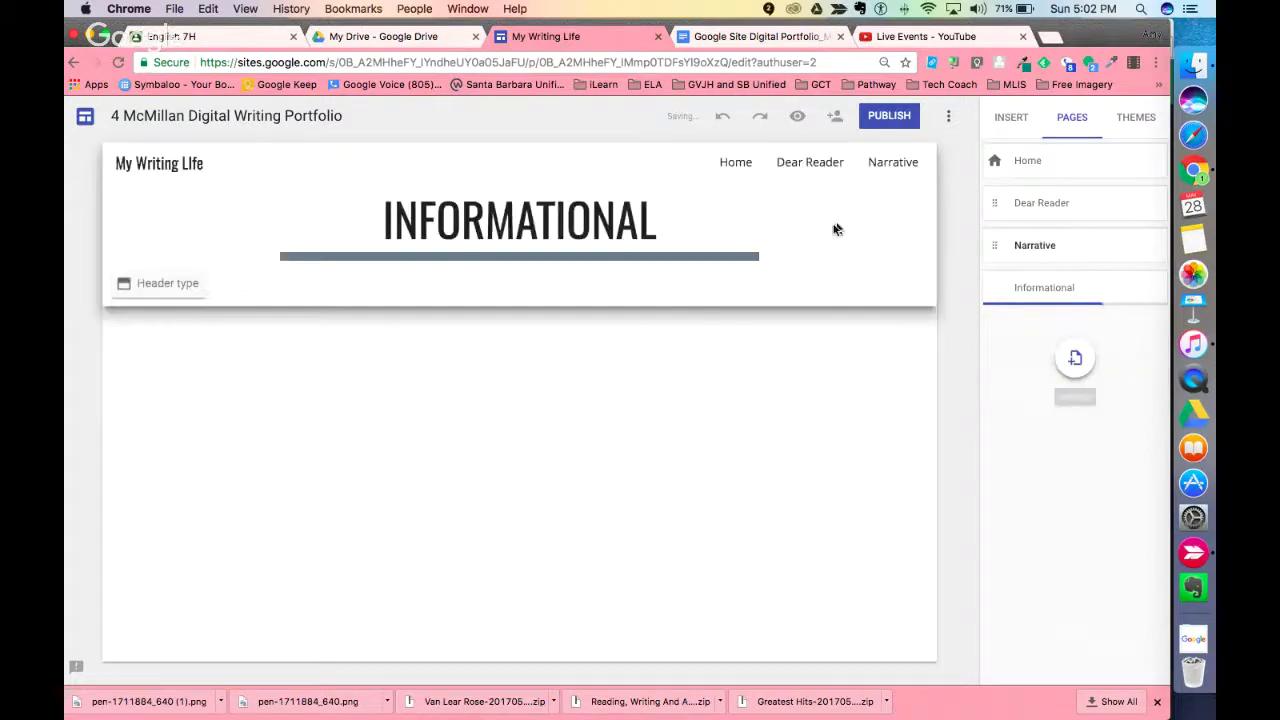
left_click(1075, 358)
type("Argument")
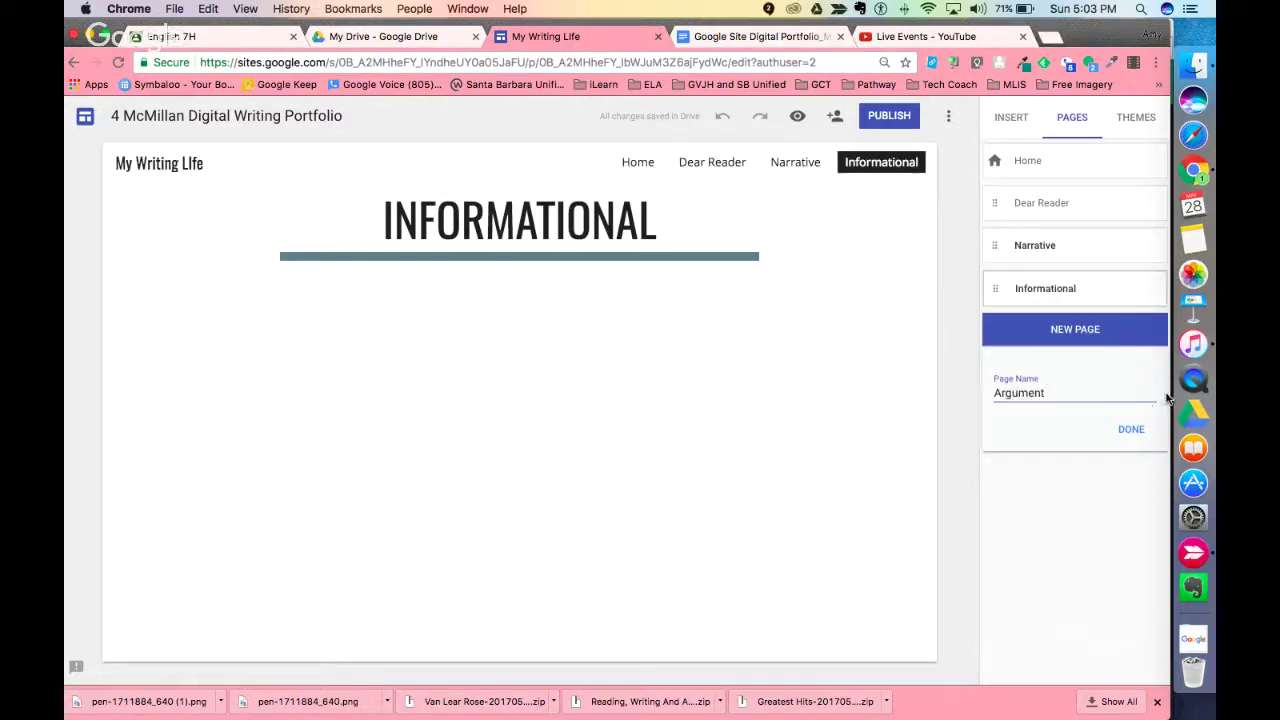
left_click(1120, 432)
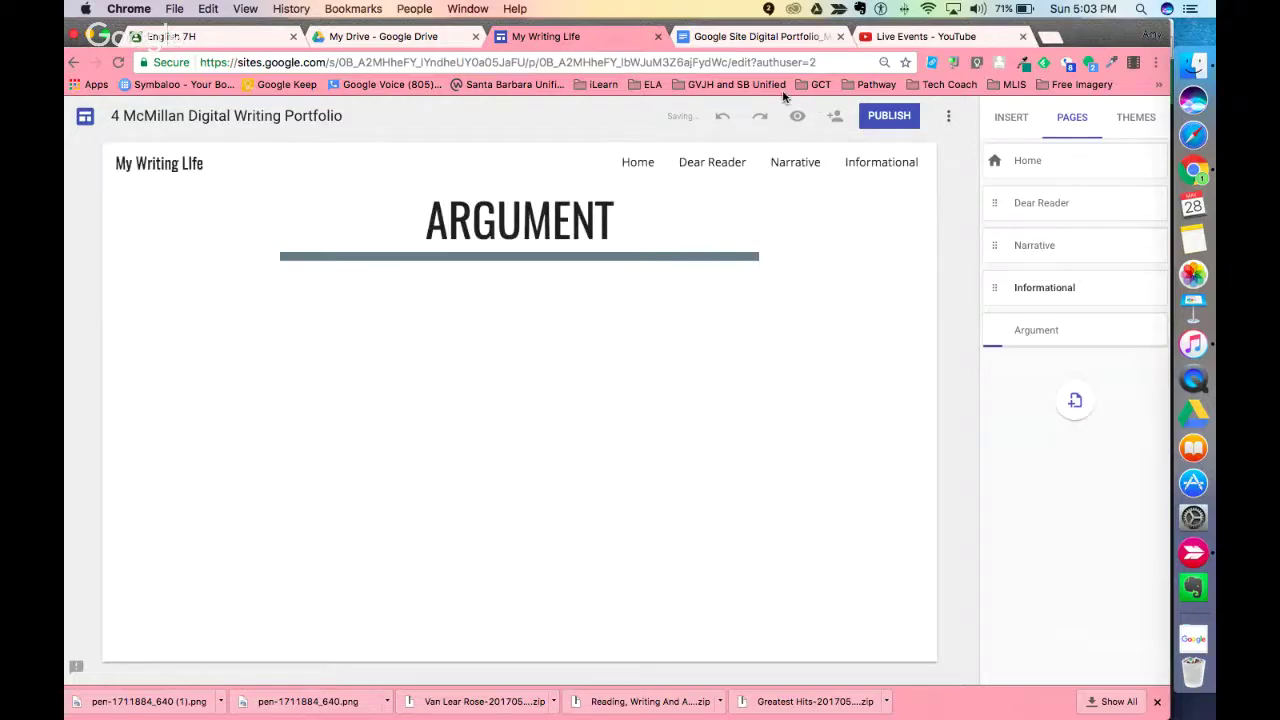
Step: Switch to the digital portfolio assignment document and review its Dear Reader, optional additions and Polish & Publish sections
left_click(742, 37)
scroll(620, 407, "down", 15)
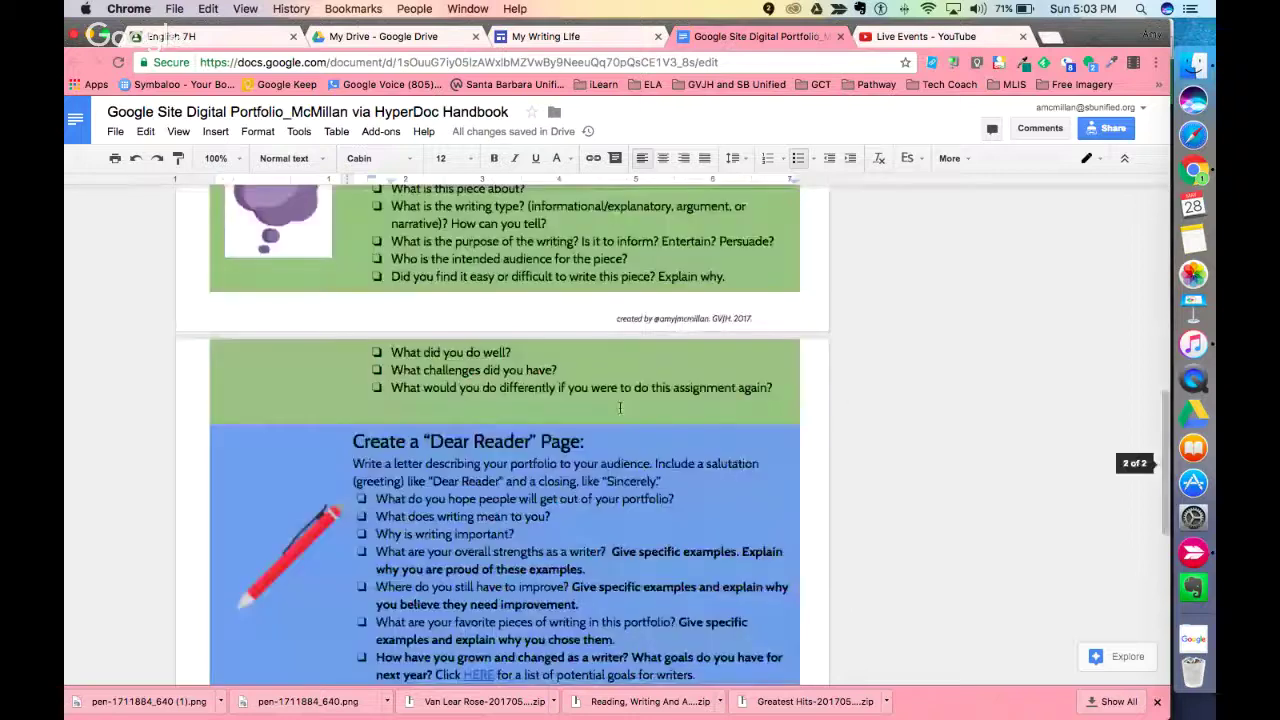
scroll(620, 407, "down", 5)
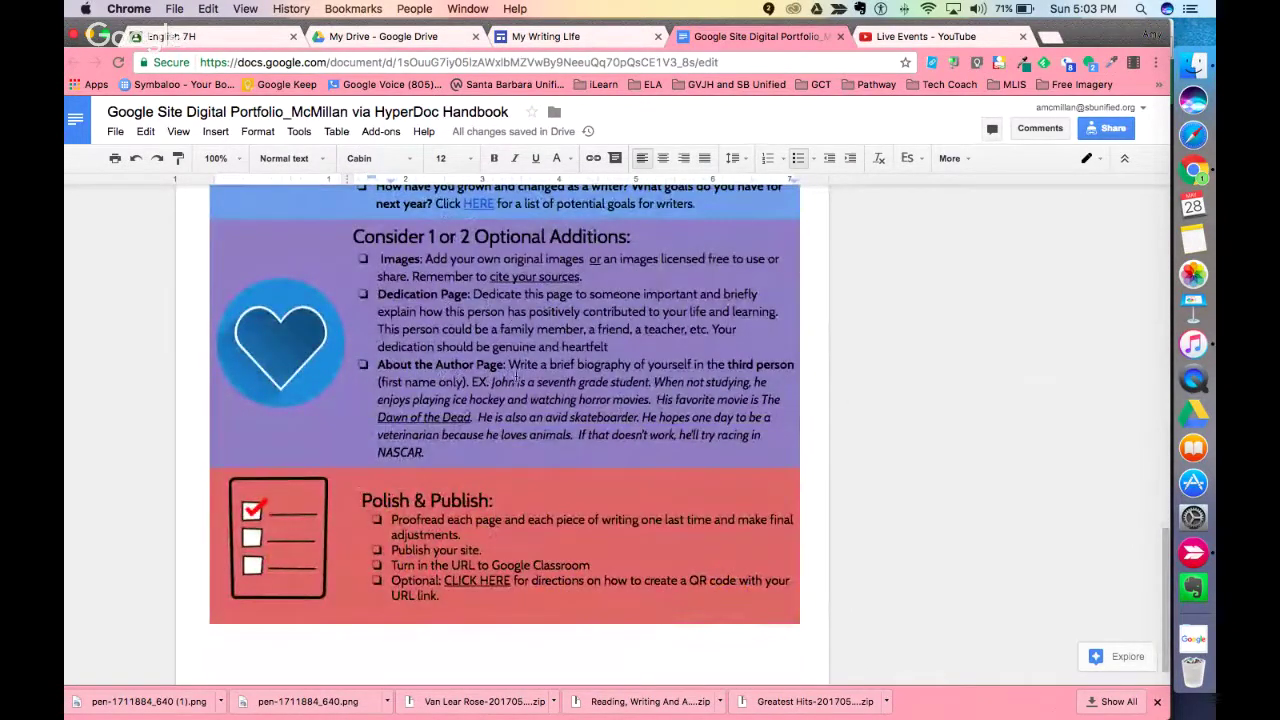
Step: Switch back to the My Writing Life site and look at the page options available for the Argument page
left_click(545, 36)
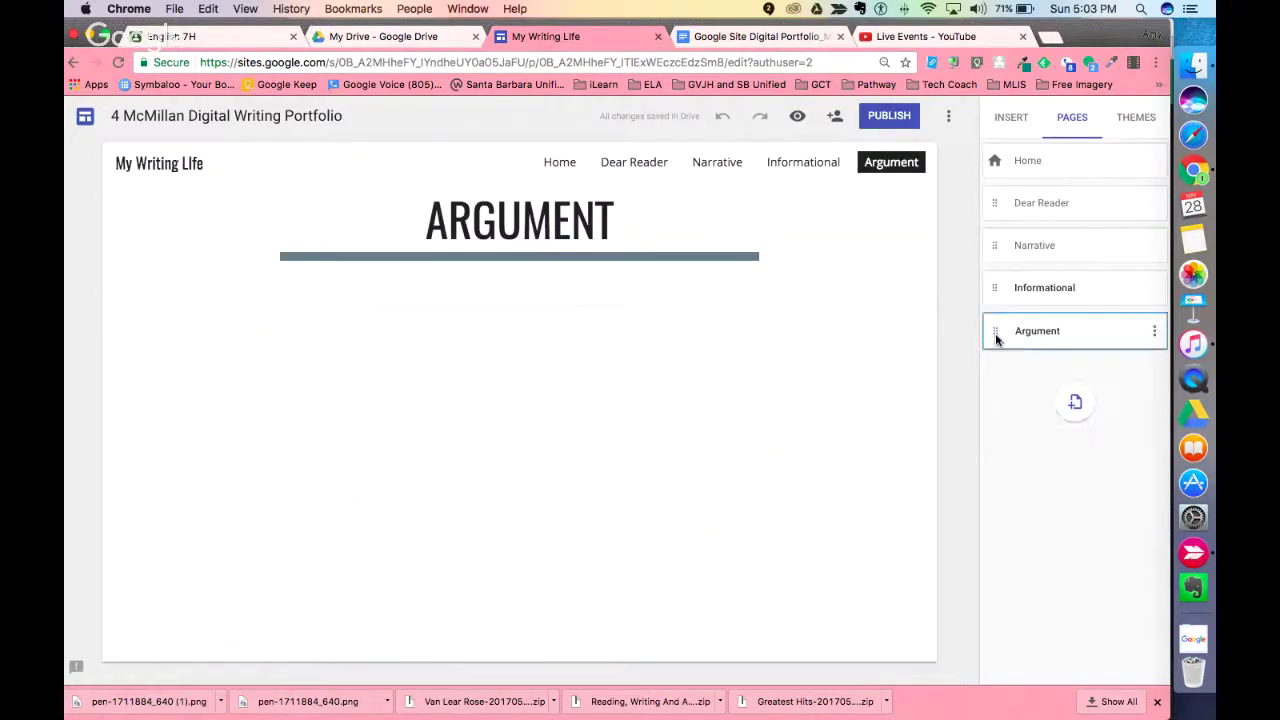
mouse_move(996, 336)
left_mouse_down()
mouse_move(993, 260)
mouse_move(1004, 343)
mouse_move(994, 331)
mouse_move(1020, 337)
mouse_move(1005, 333)
left_mouse_up()
left_click(1154, 332)
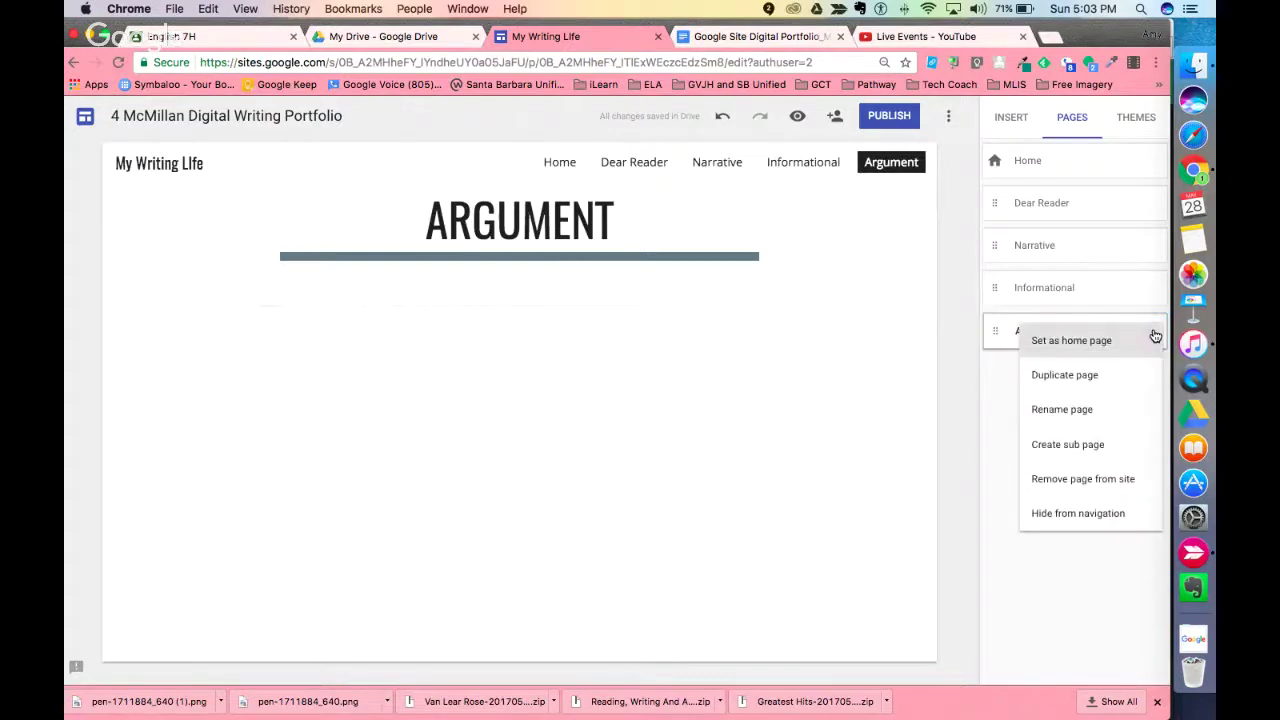
left_click(999, 421)
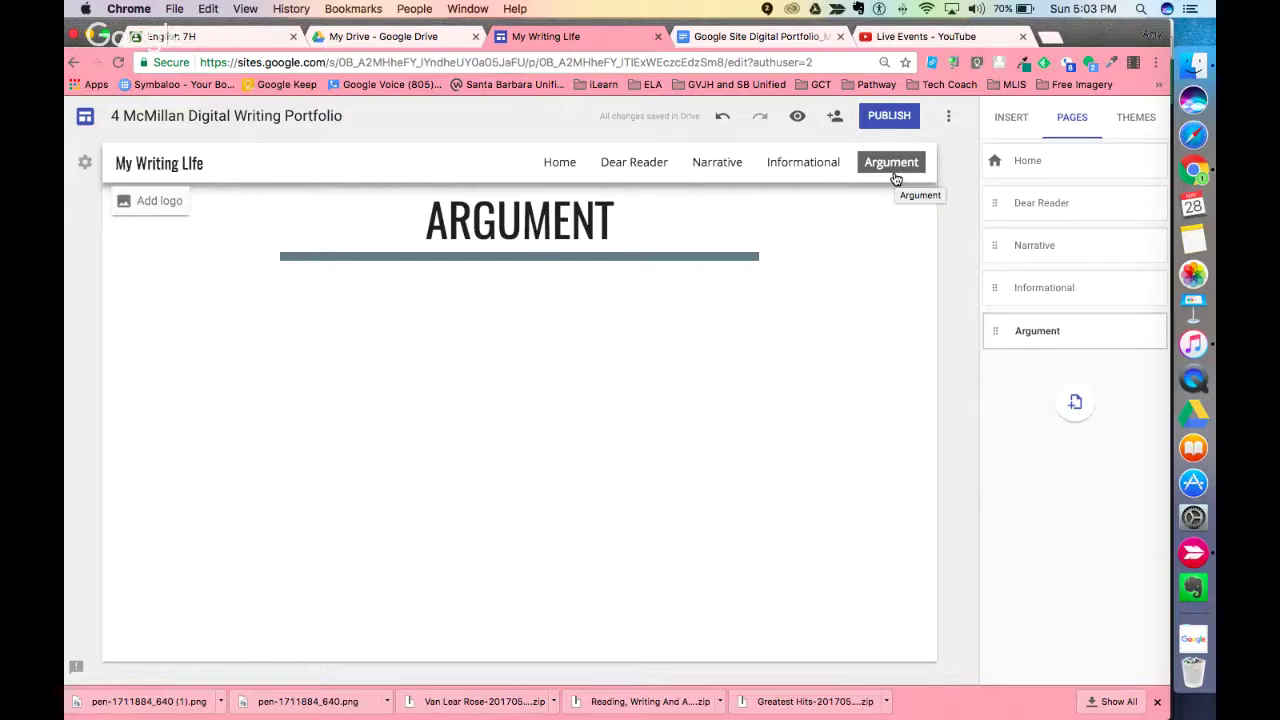
Step: Replace the Home page's header image with the uploaded desktop photo IMG_0231.jpg
left_click(1031, 165)
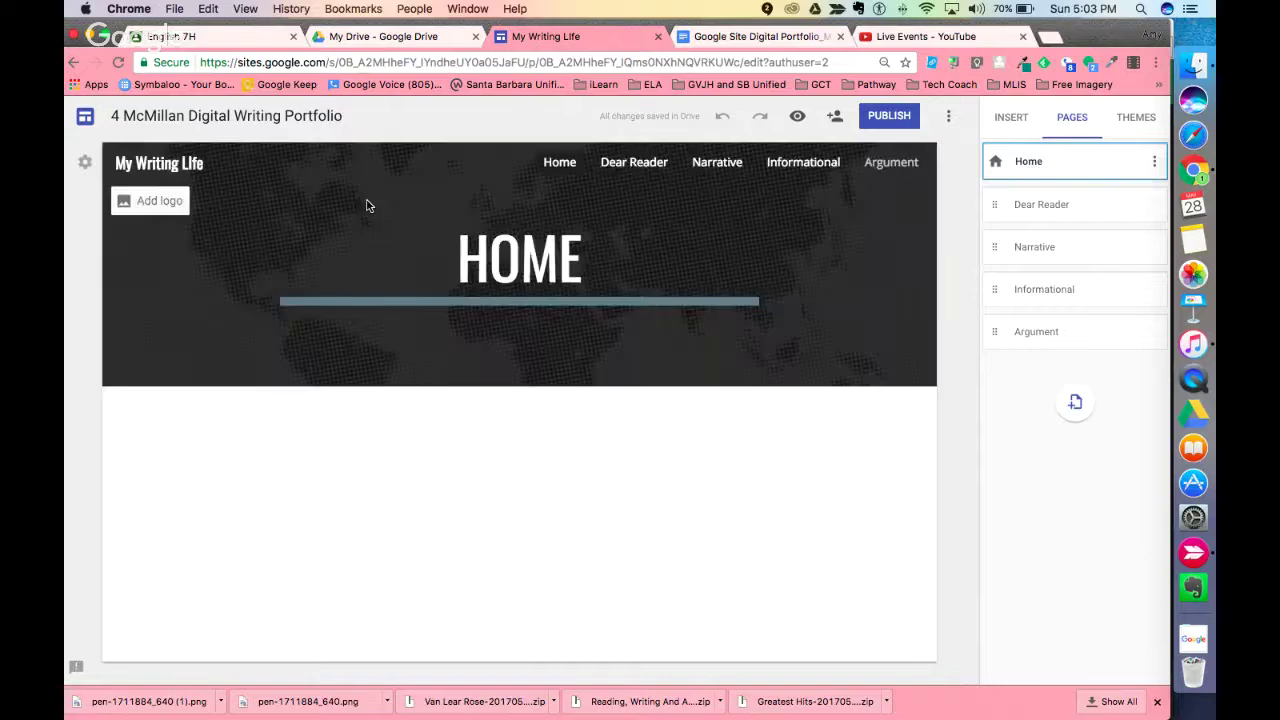
mouse_move(488, 331)
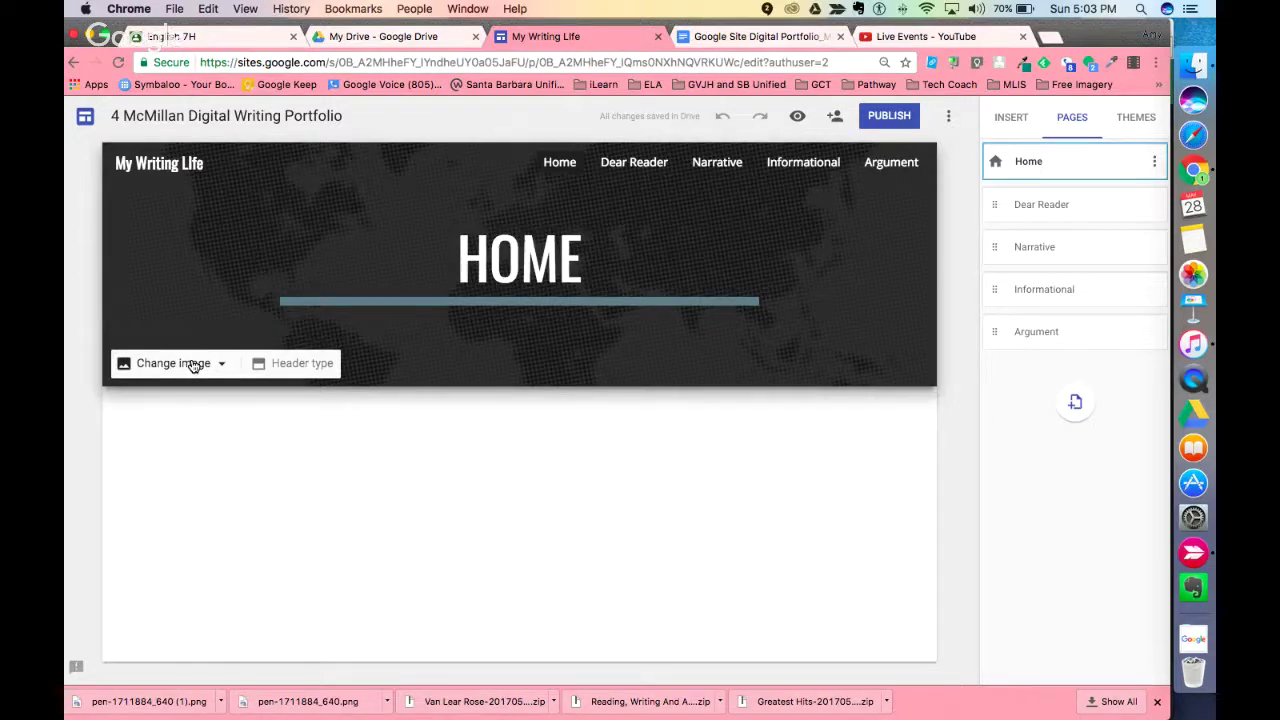
left_click(190, 364)
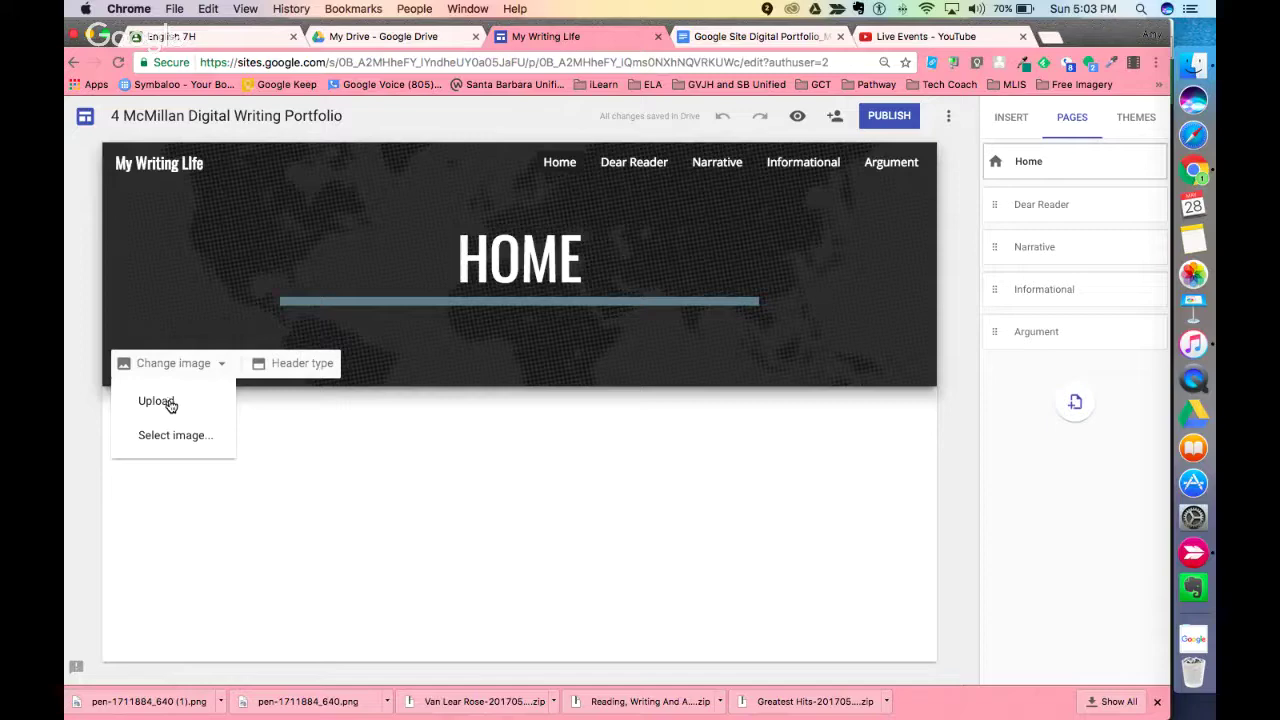
left_click(171, 403)
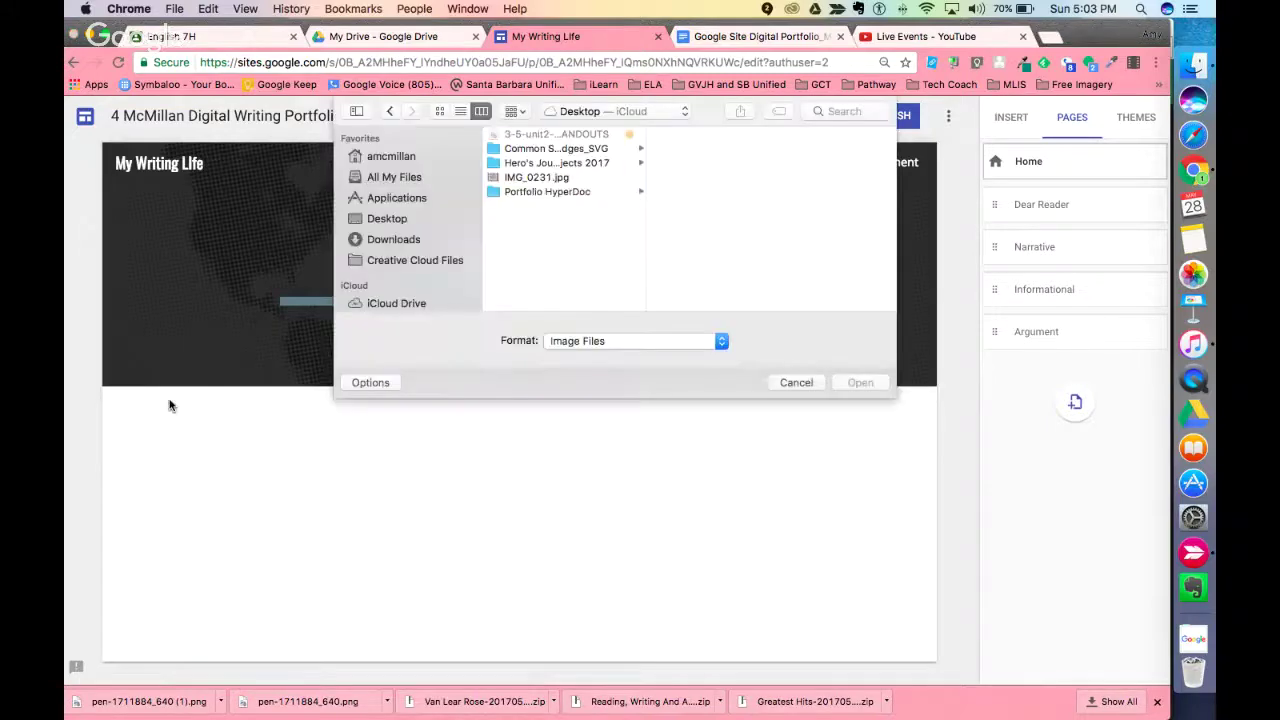
left_click(543, 177)
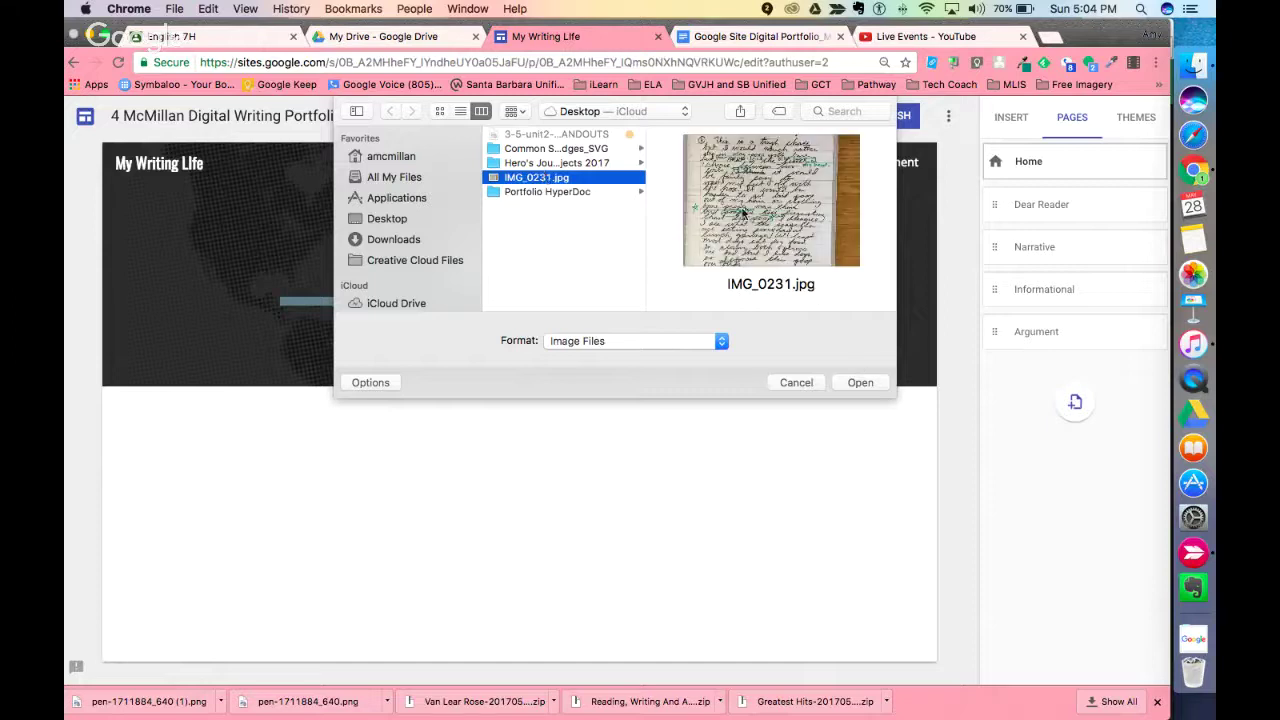
left_click(862, 383)
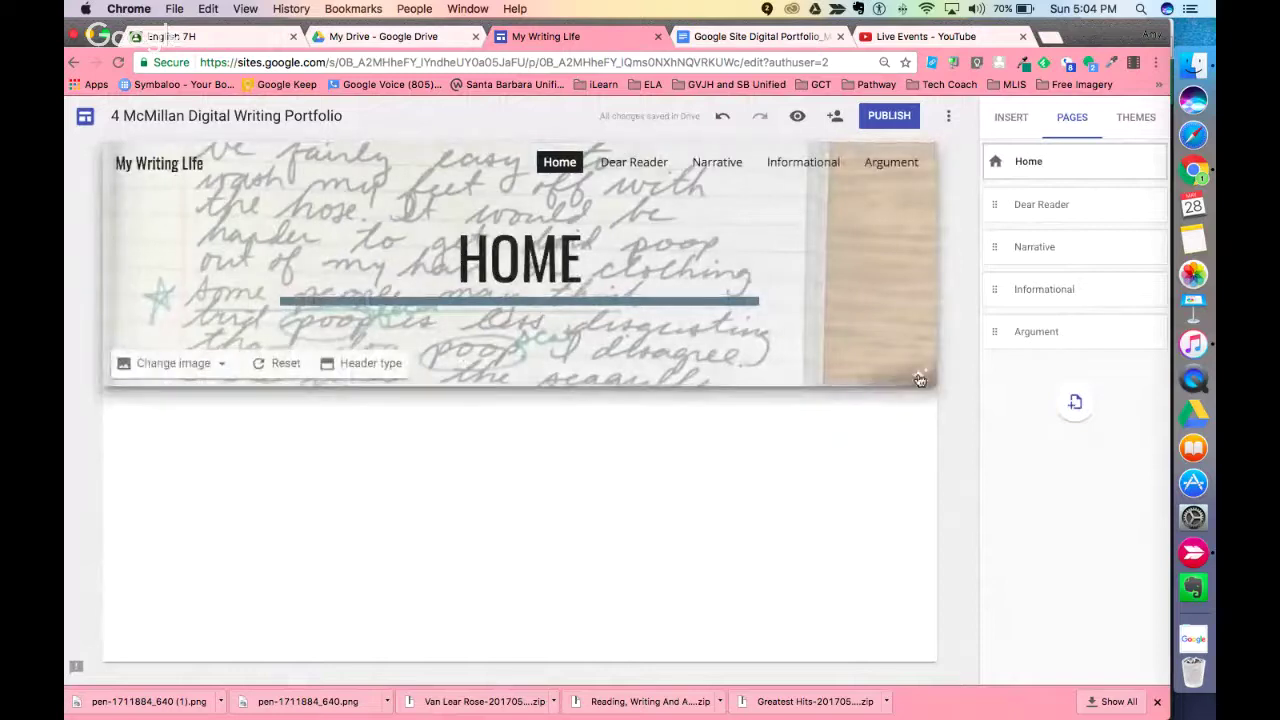
Step: Search the web images for the header with "writing" and open the source page of the fountain pen photo
left_click(182, 370)
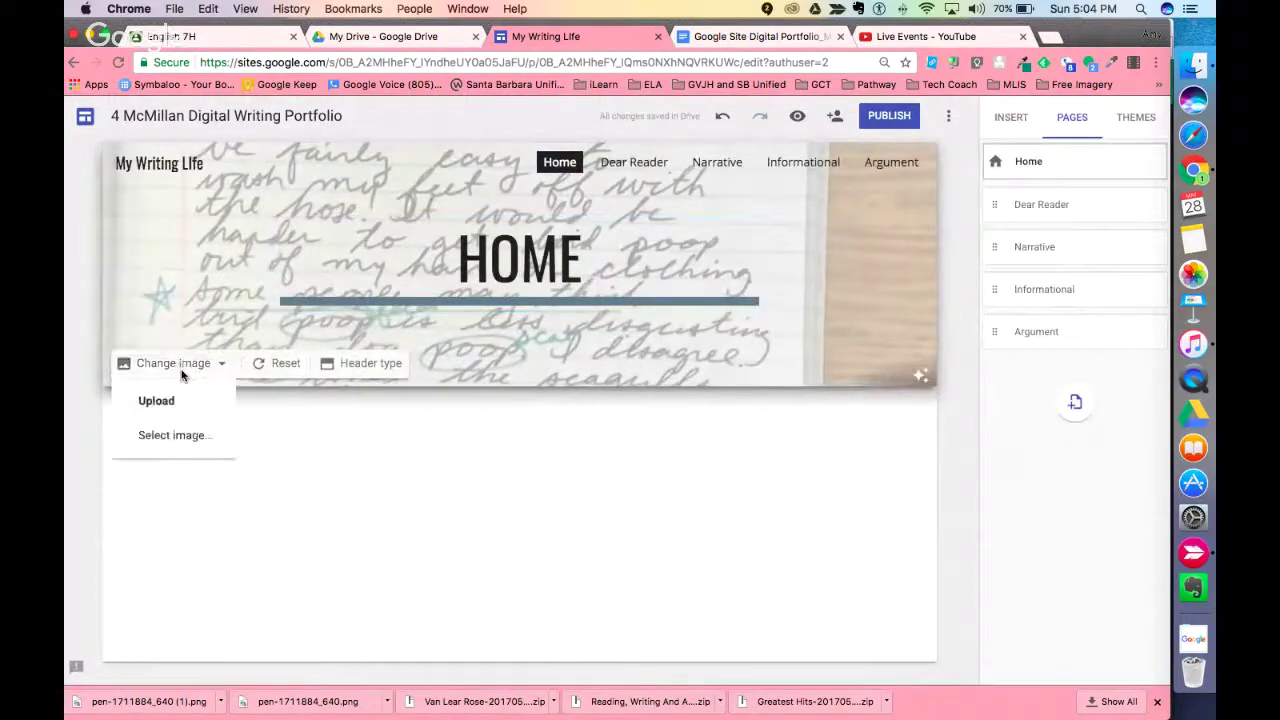
left_click(198, 434)
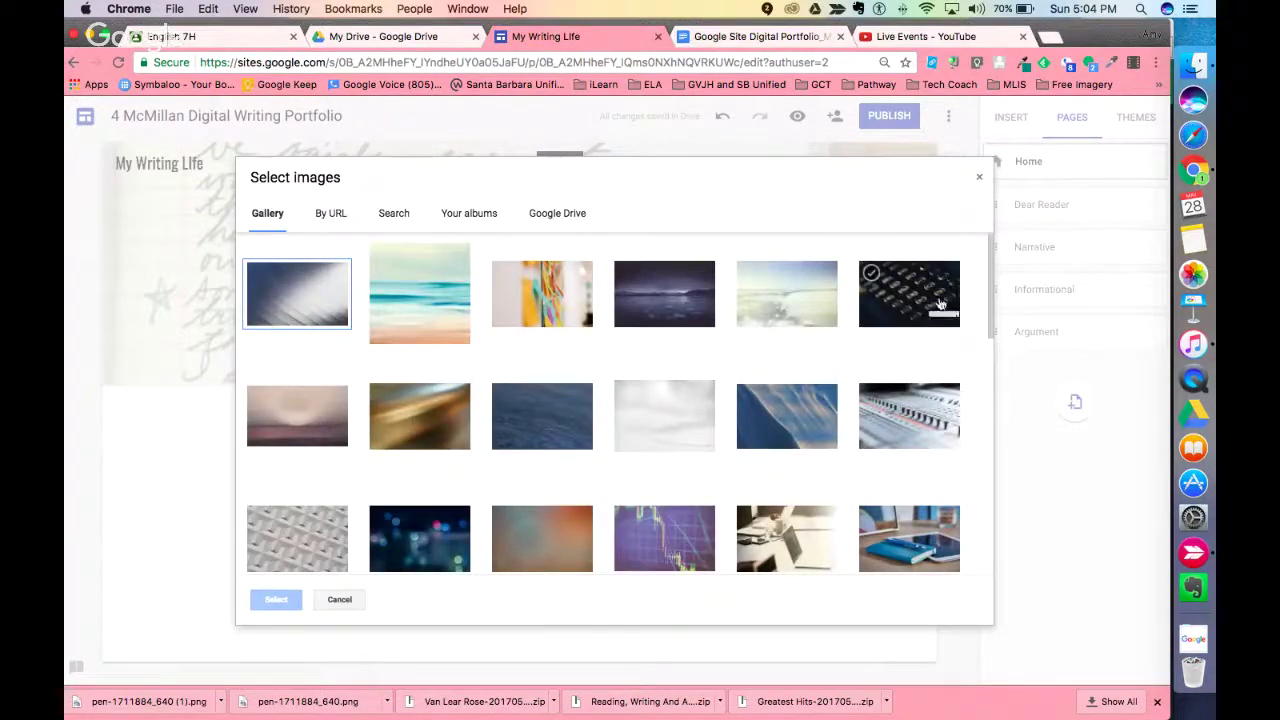
left_click(385, 218)
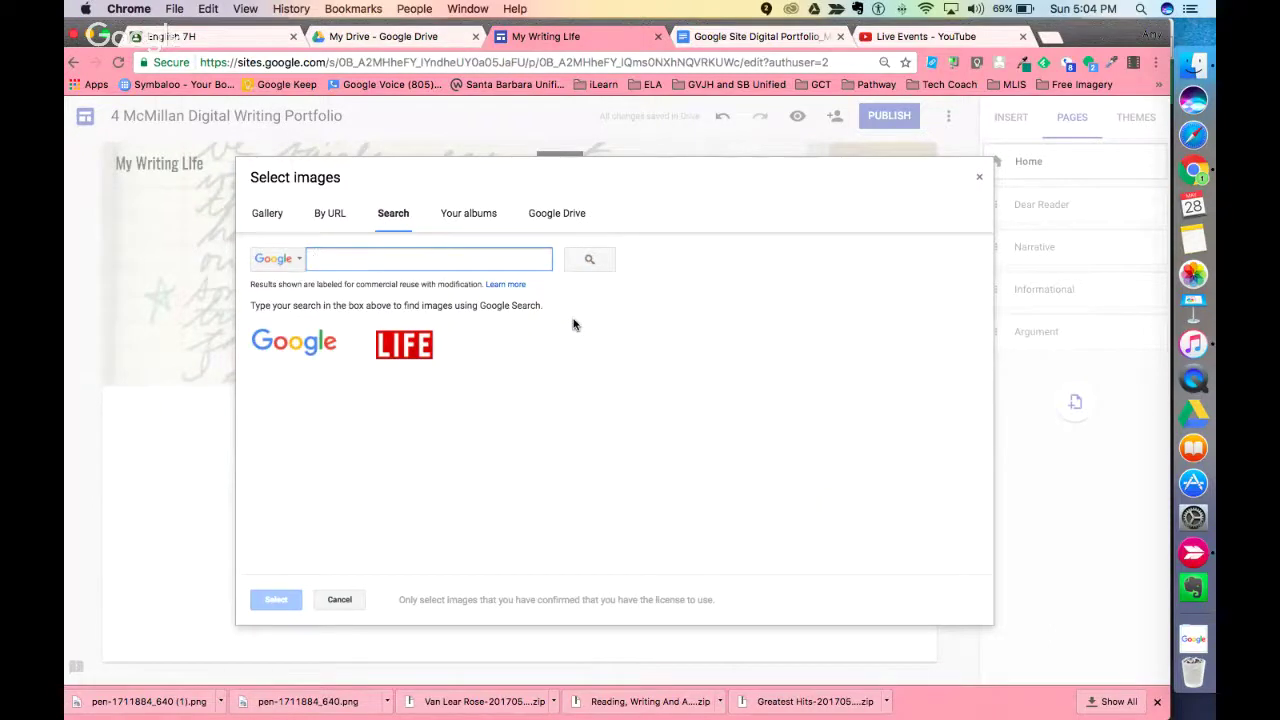
type("writing")
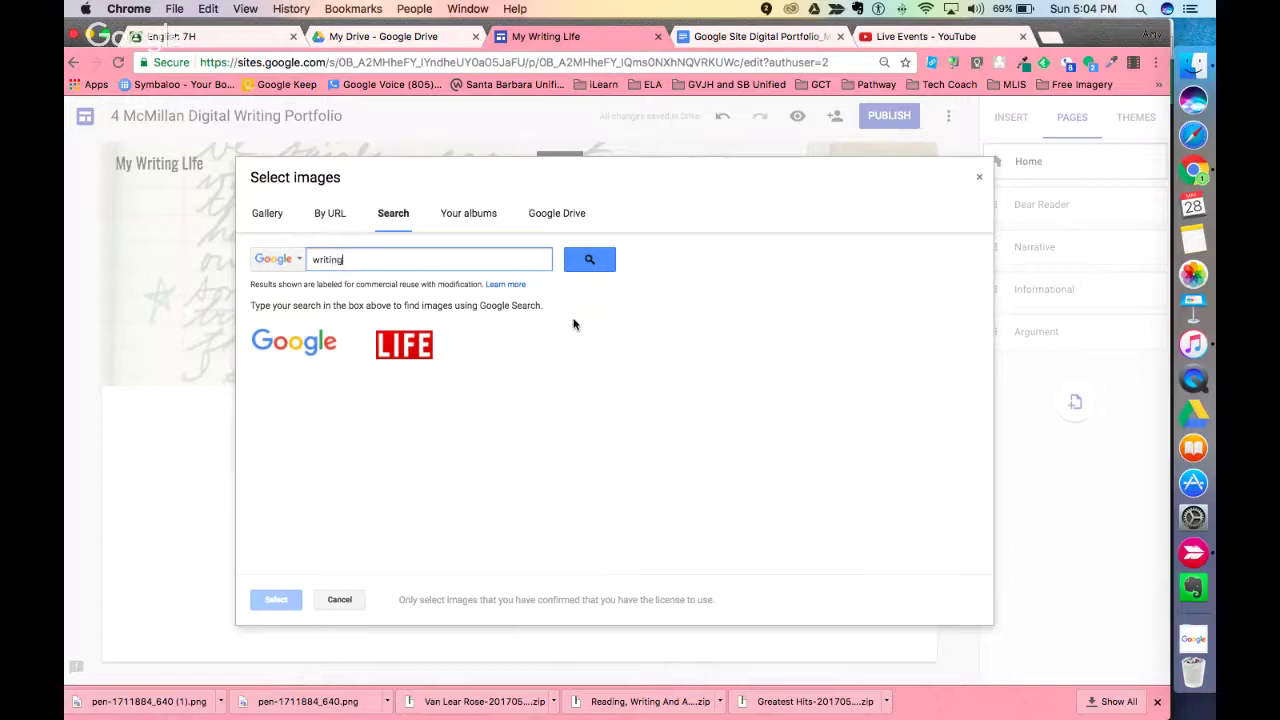
key("Return")
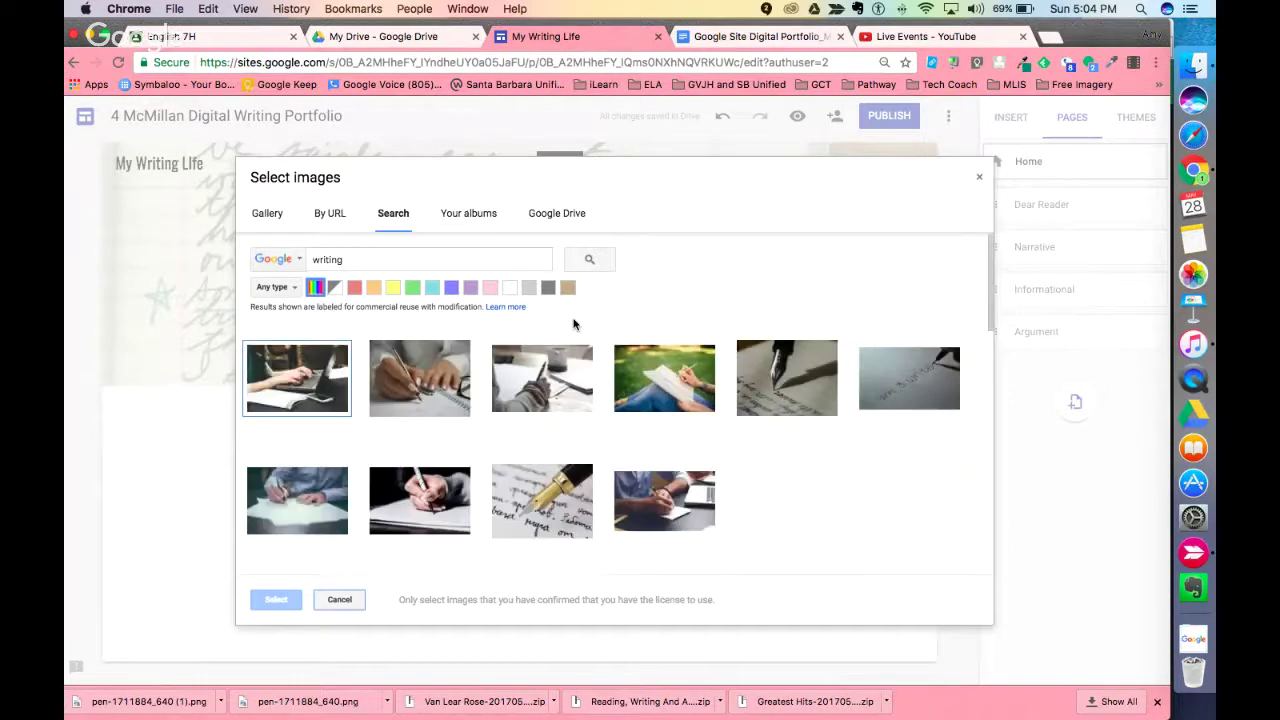
left_click(793, 383)
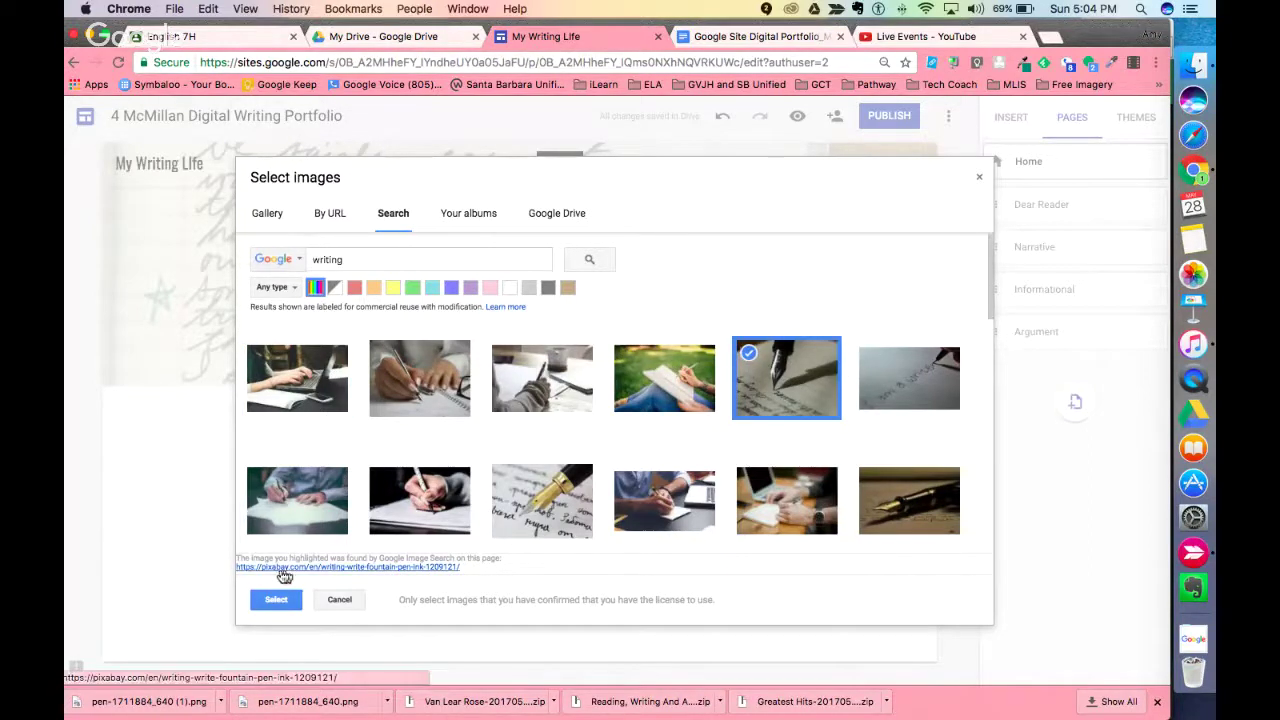
left_click(431, 572)
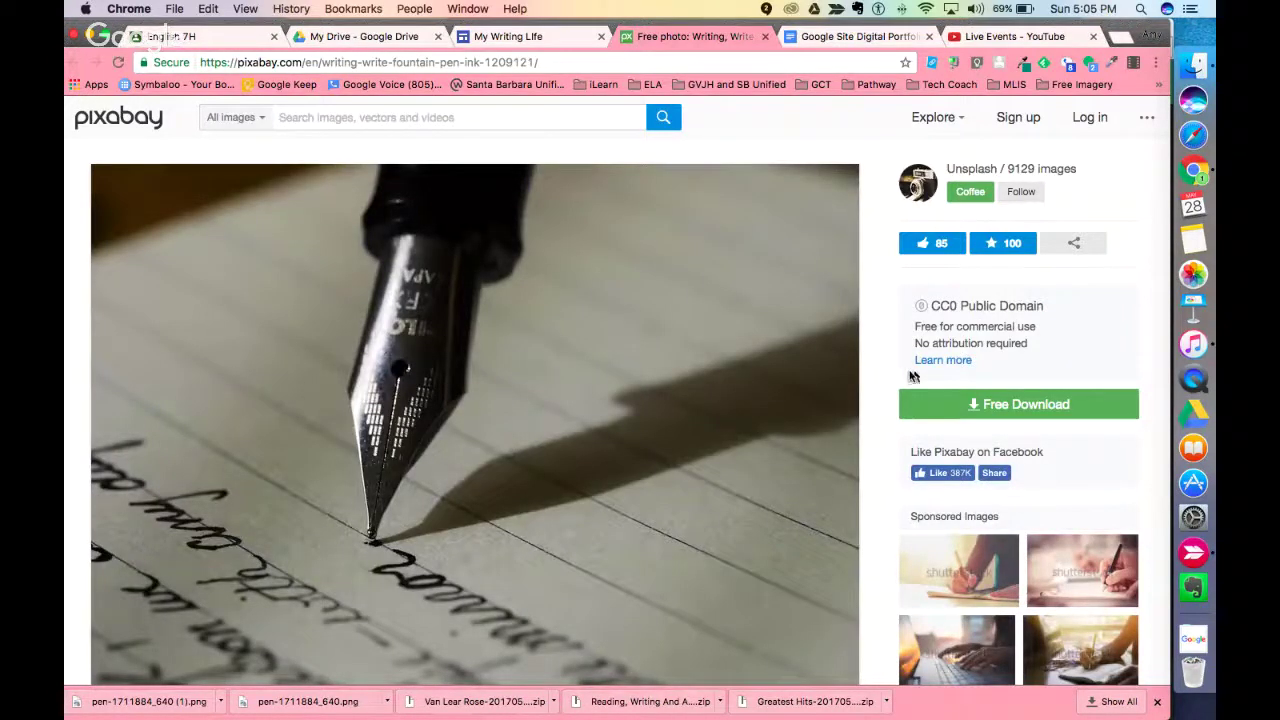
Step: Return to the site, look through more writing images and the Google Drive folders, and leave the image selection without inserting anything
left_click(507, 38)
scroll(440, 420, "down", 3)
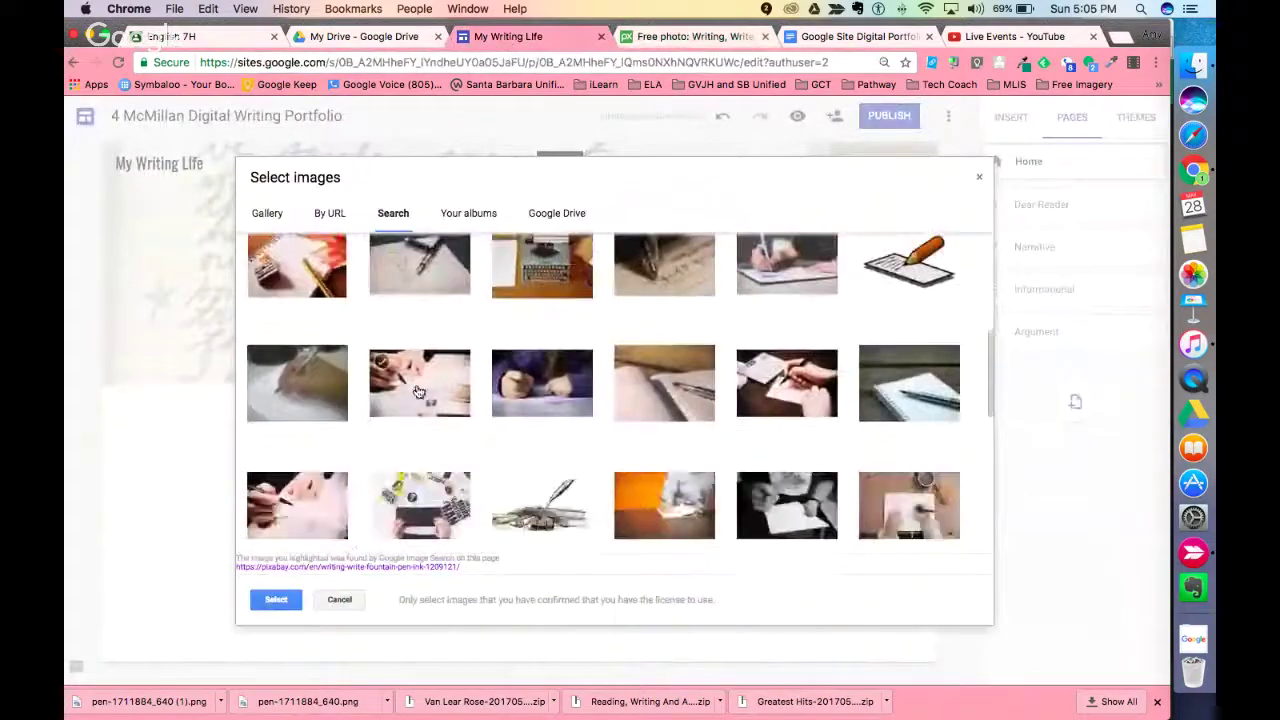
left_click(385, 485)
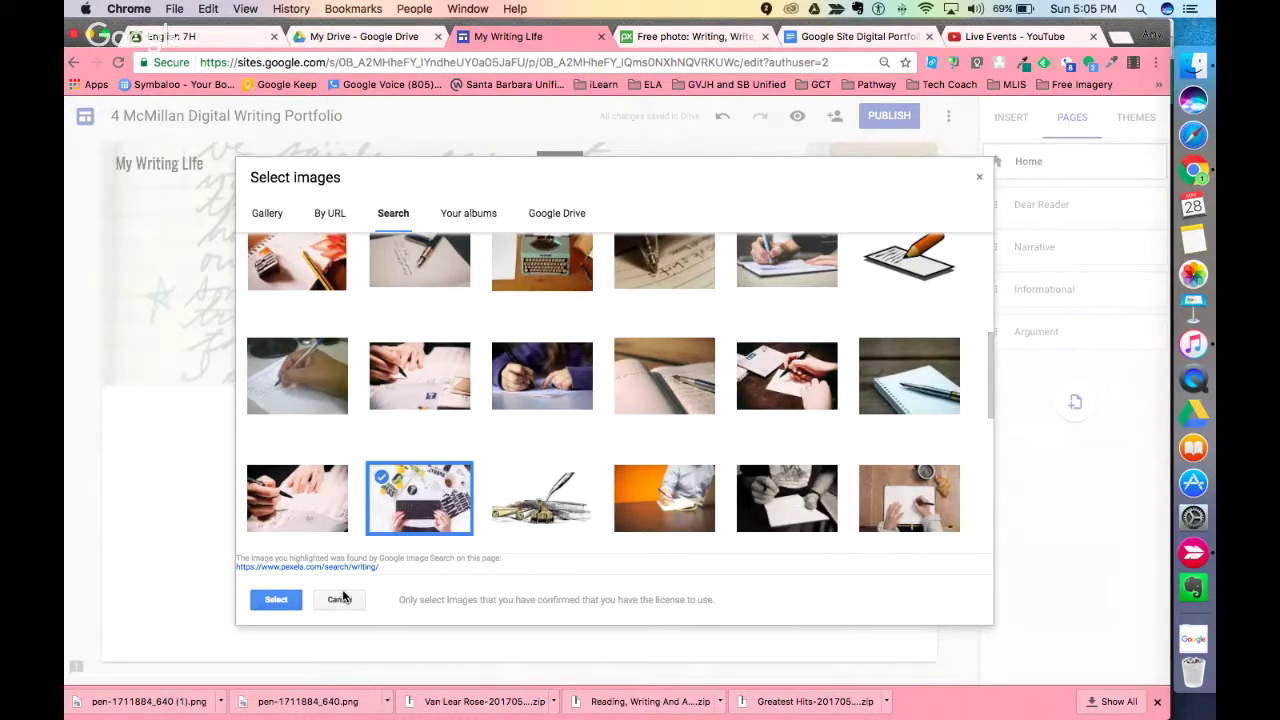
left_click(573, 216)
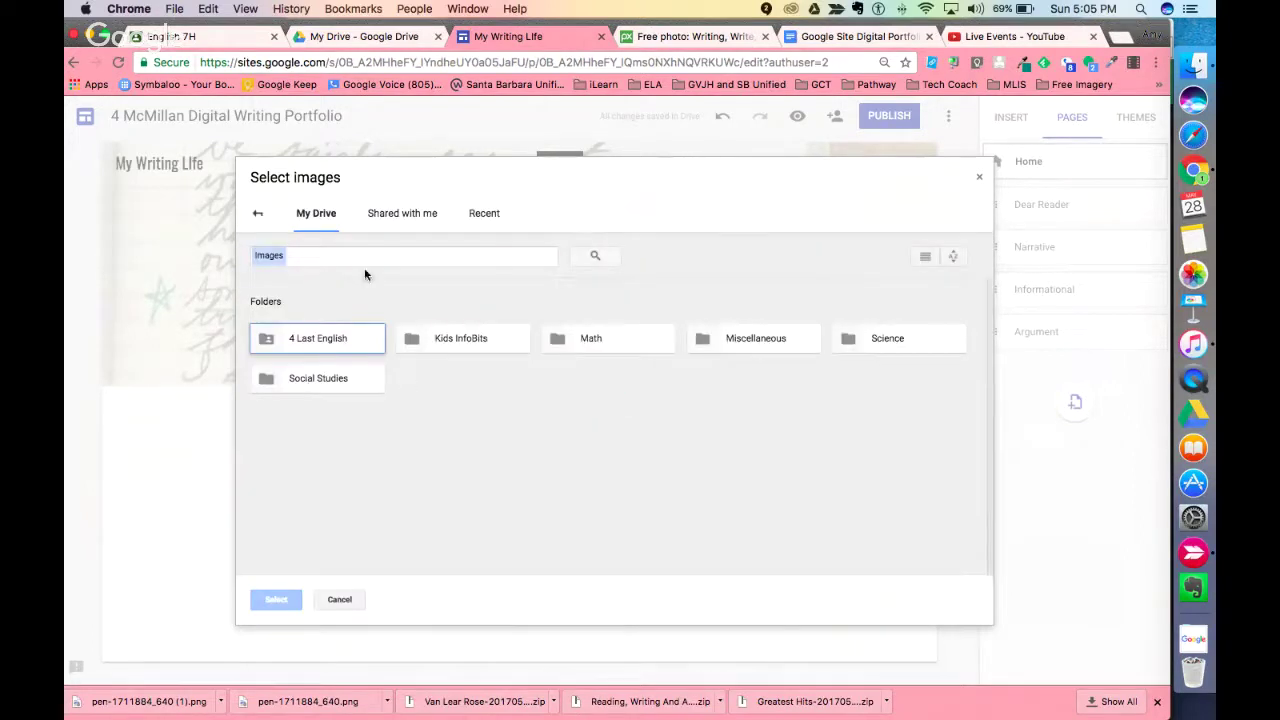
left_click(257, 213)
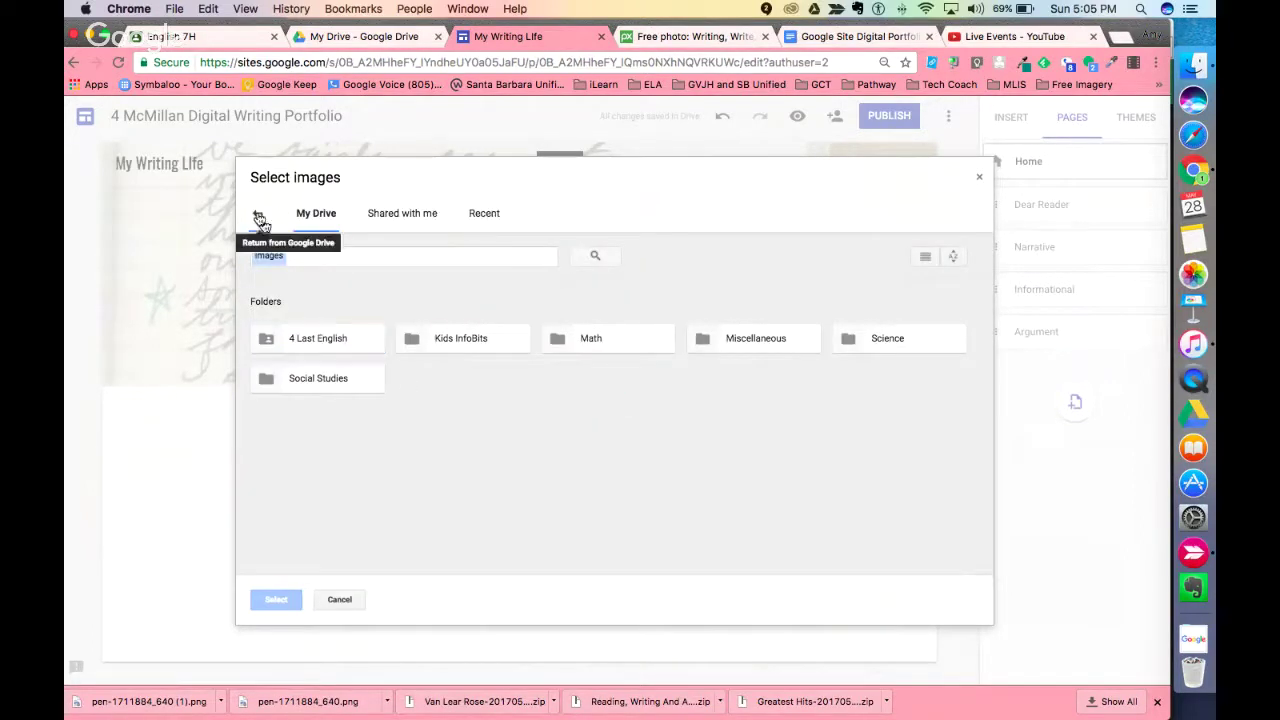
left_click(339, 599)
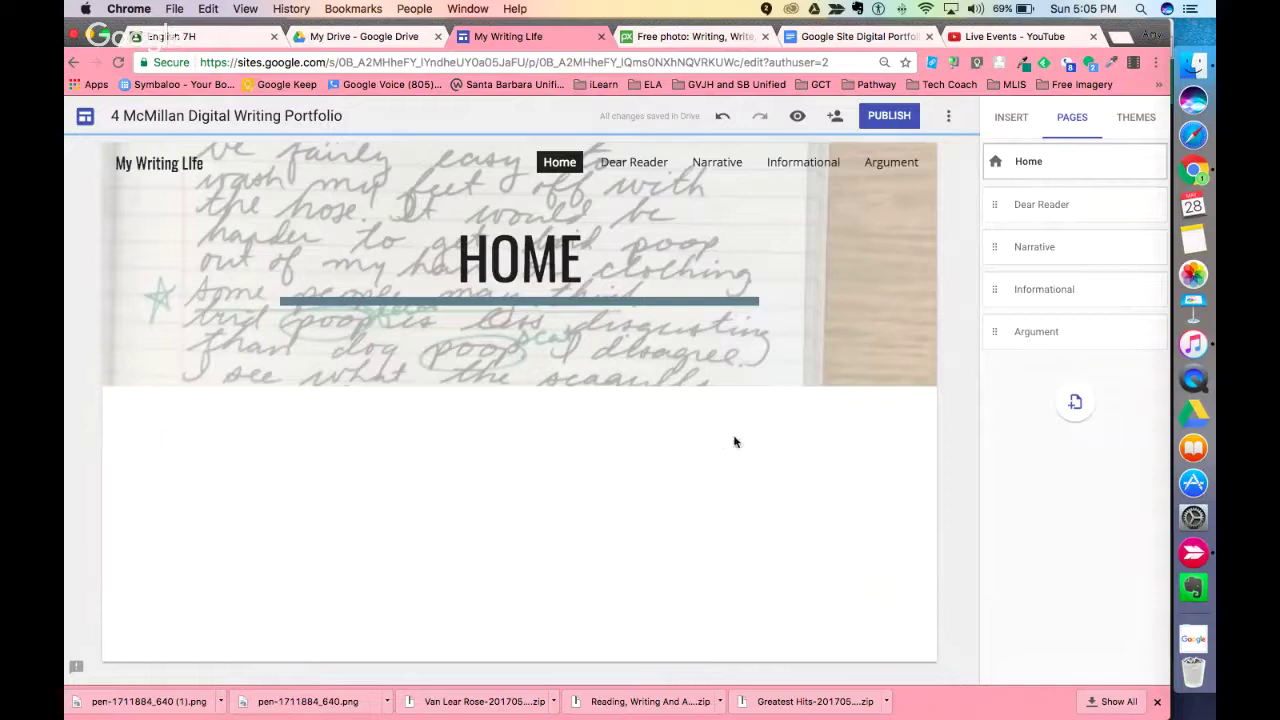
Step: Insert an empty text box below the header of the Home page
left_click(1023, 118)
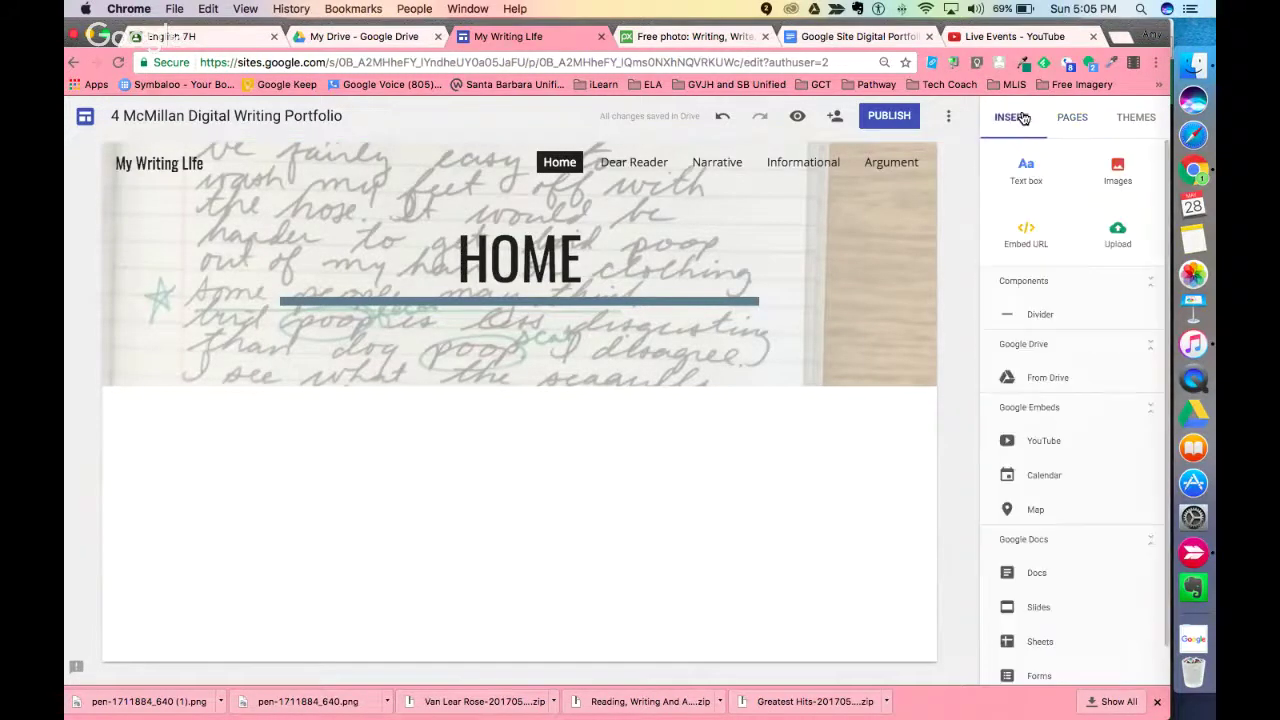
left_click(1025, 180)
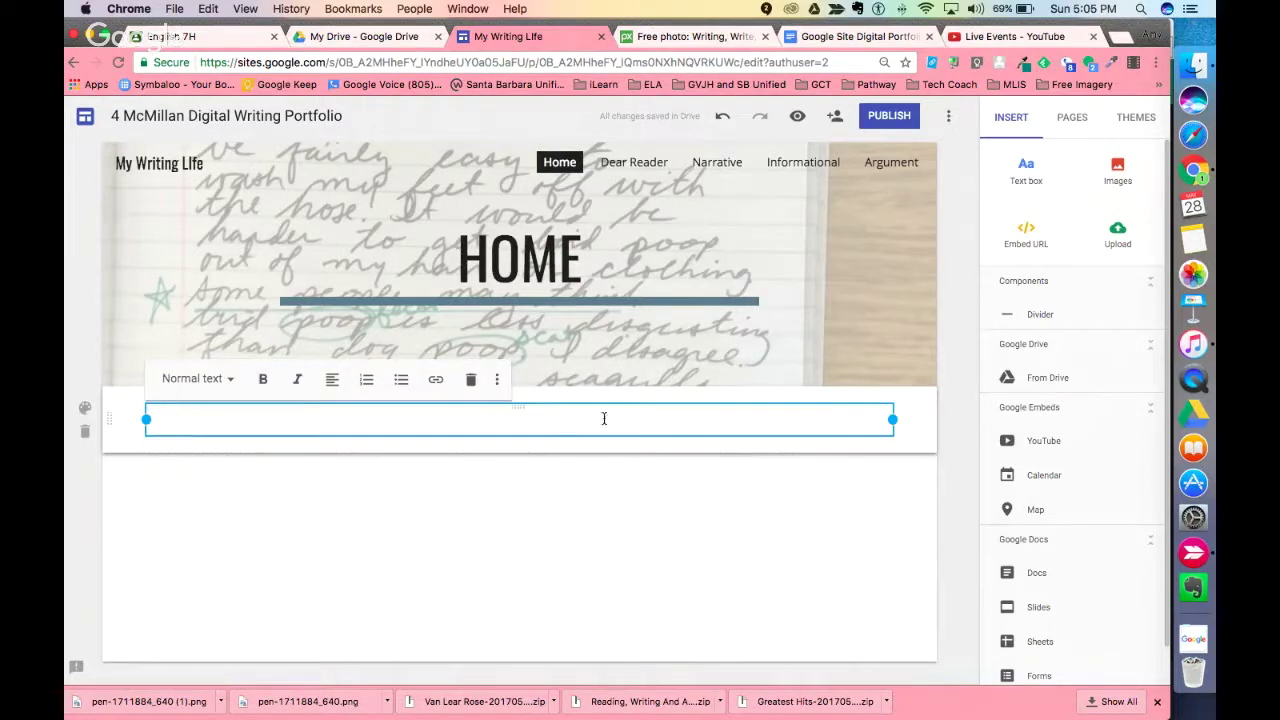
Step: Search Google in a new browser tab for "quotation about books"
left_click(1122, 38)
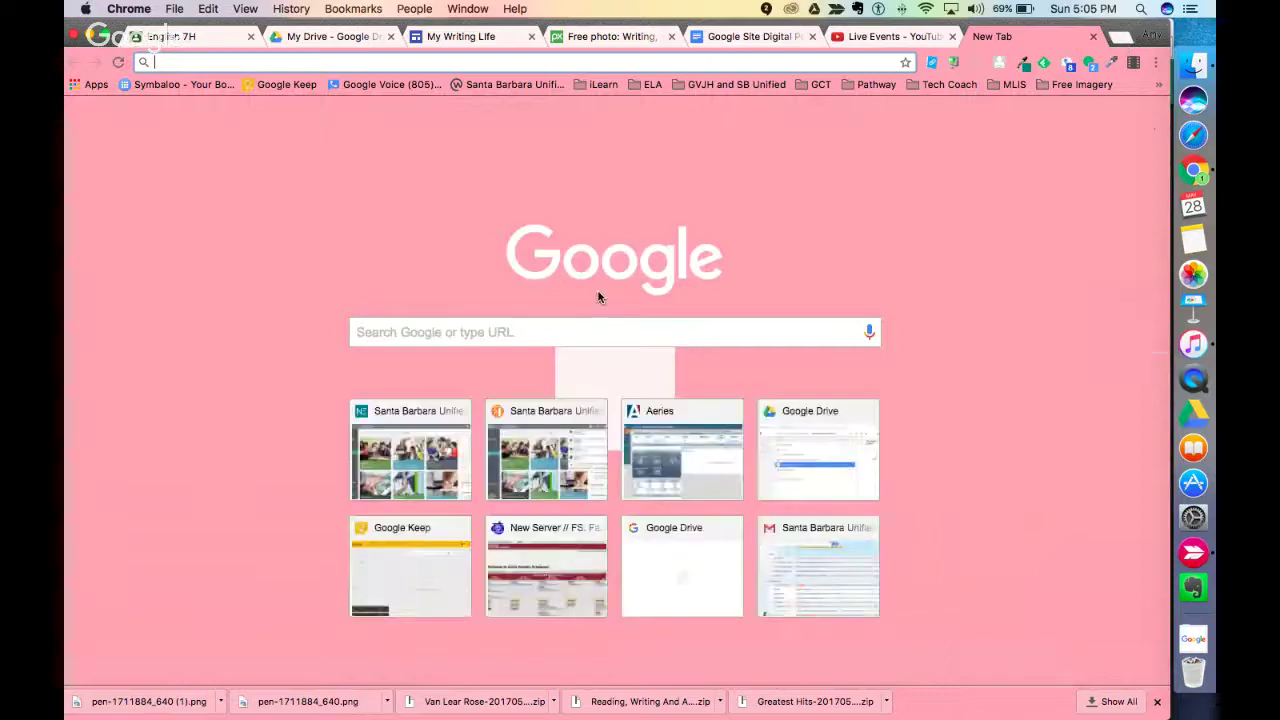
type("quotation")
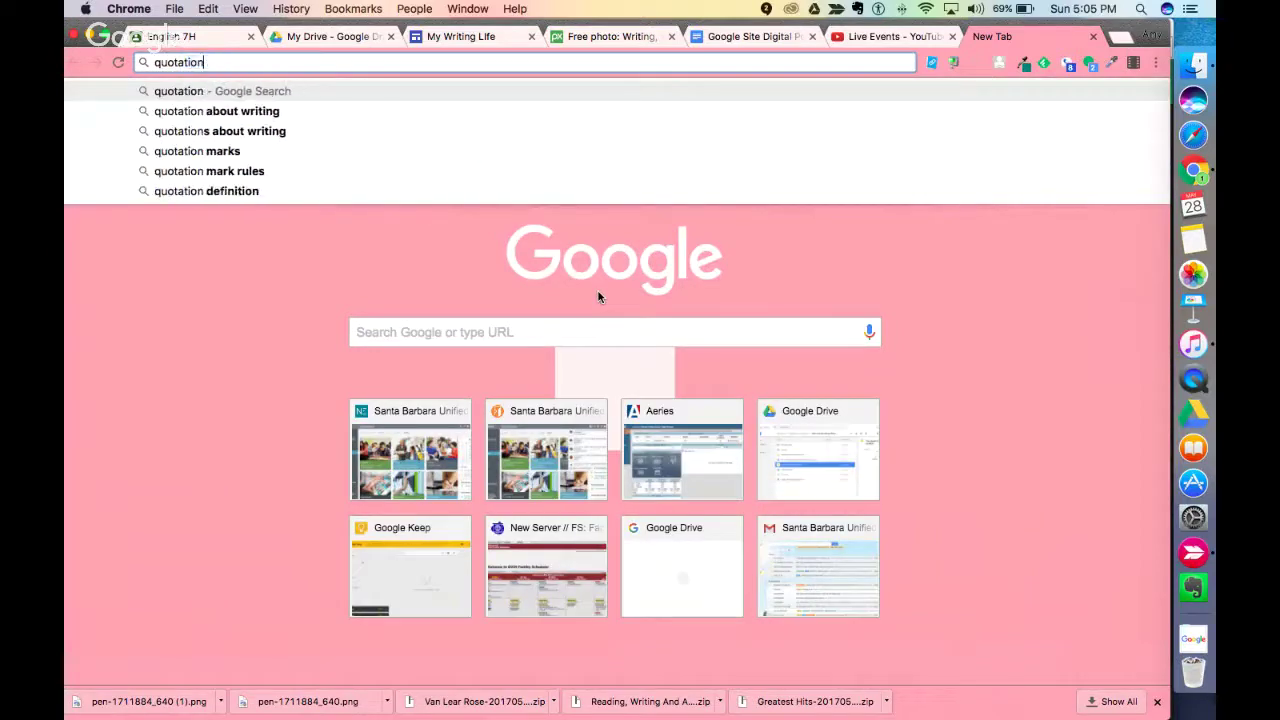
type(" about")
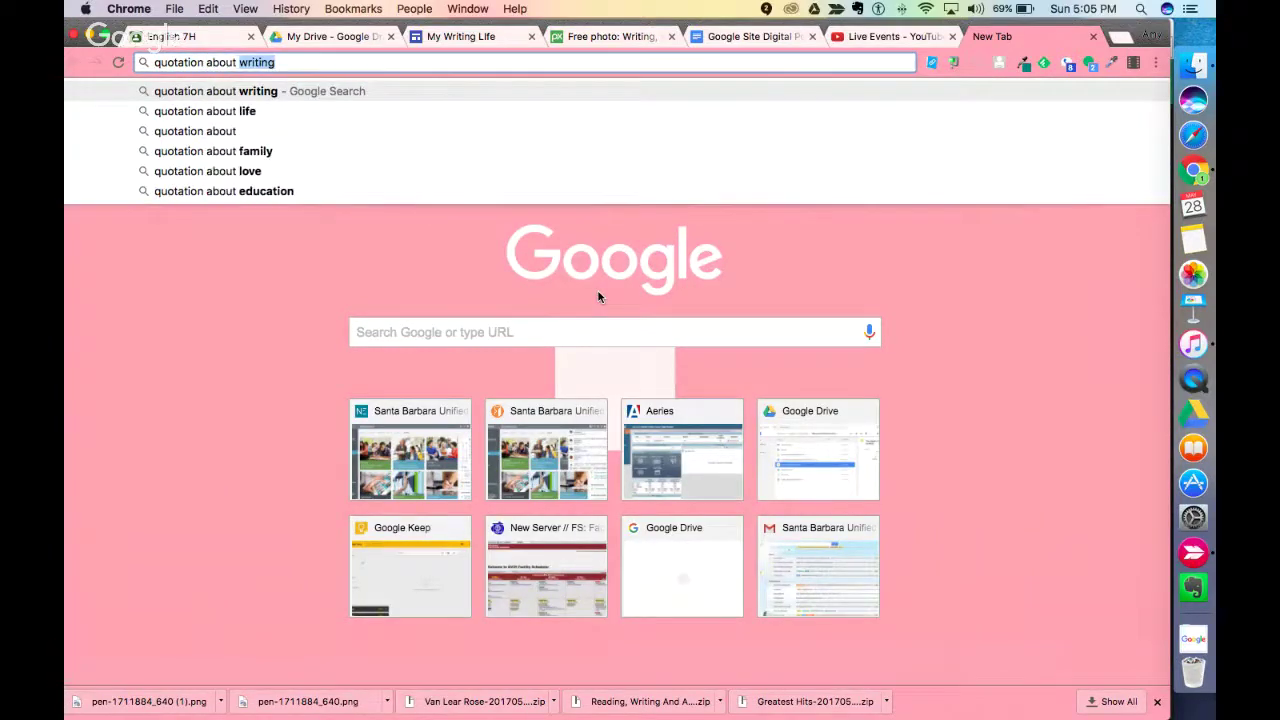
key("BackSpace")
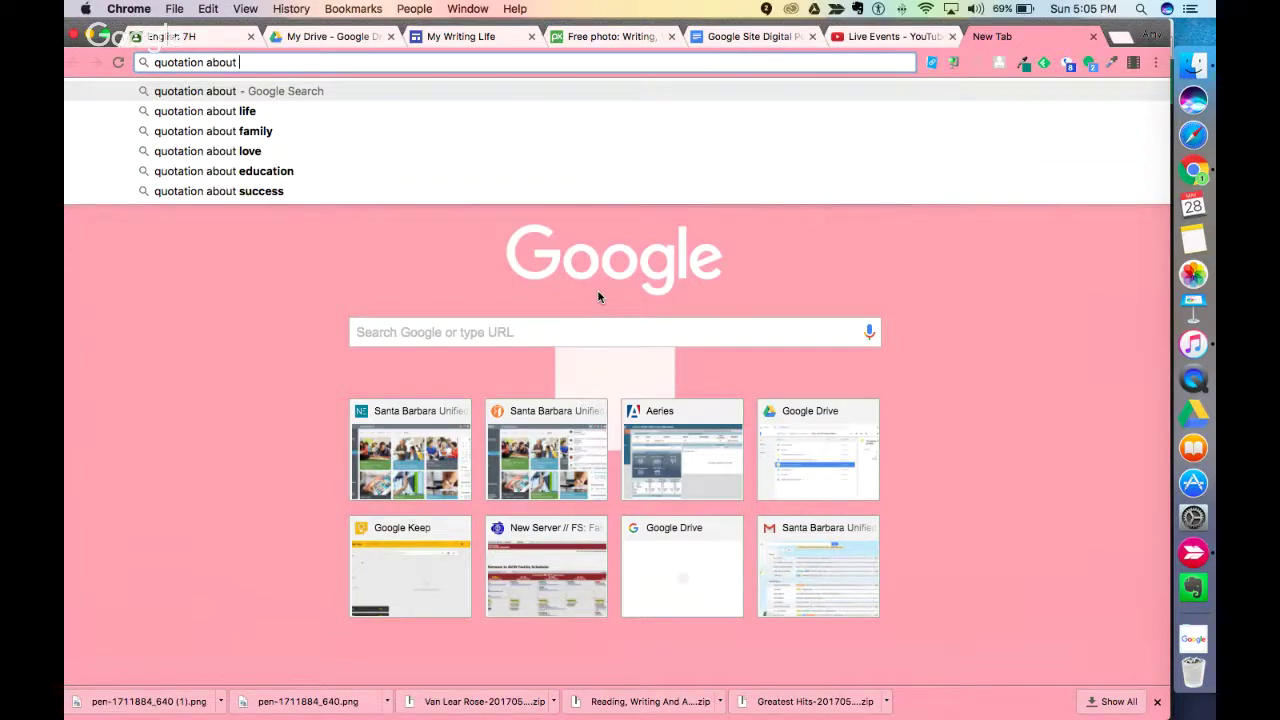
type("books")
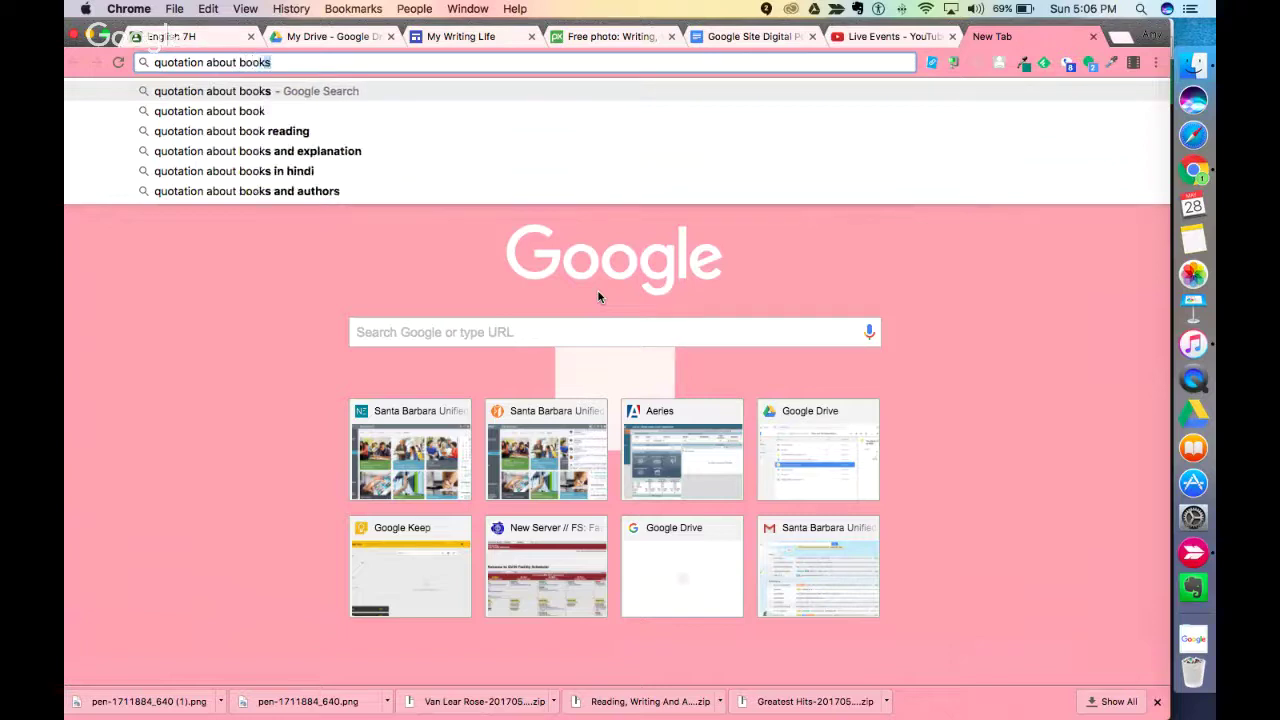
key("Return")
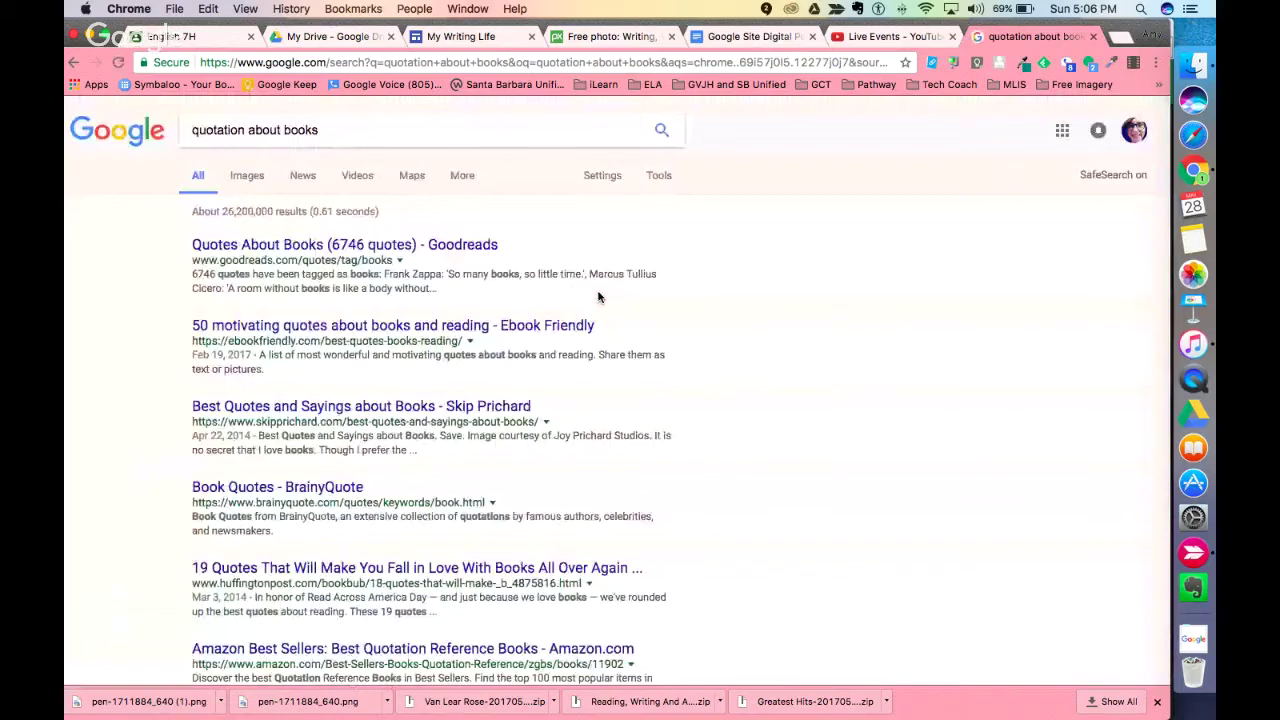
Step: Check the image results for book quotations, and open the Goodreads "Quotes About Books" page from the web results
left_click(250, 177)
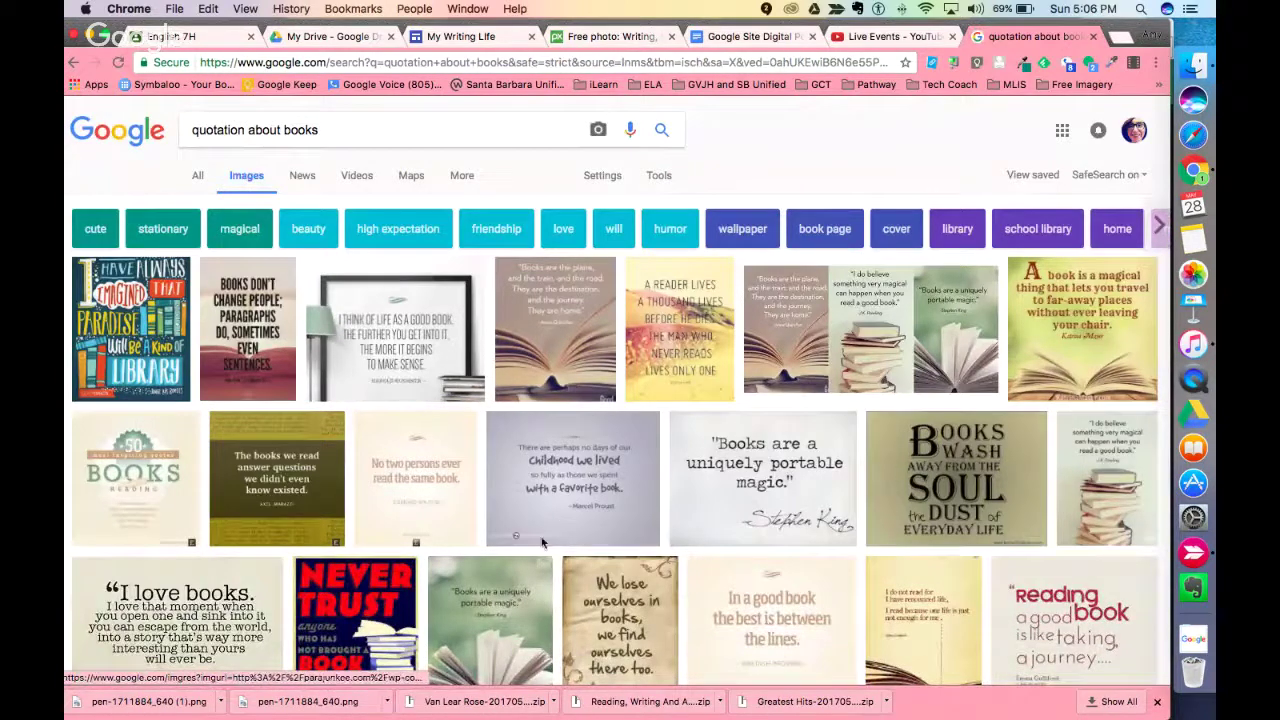
left_click(197, 177)
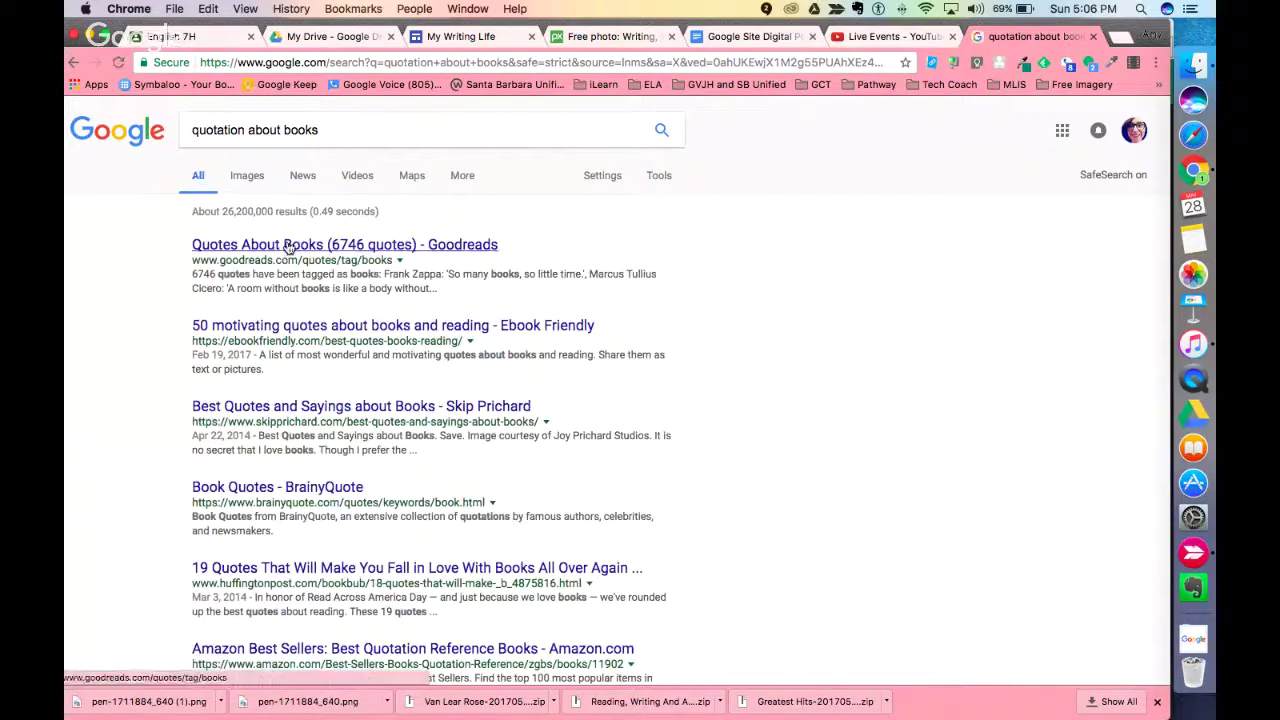
left_click(288, 244)
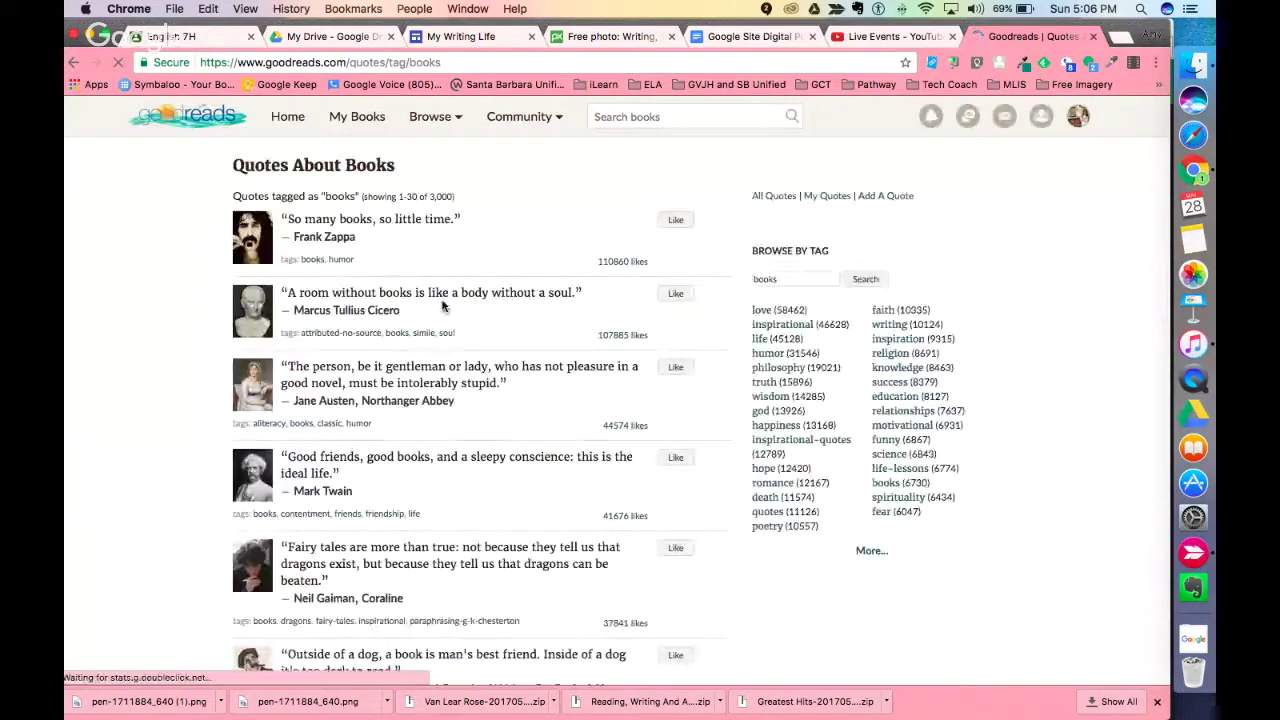
Step: Copy the Mark Twain quotation "Good friends, good books, and a sleepy conscience: this is the ideal life." with its attribution into the Home page's text box
scroll(360, 350, "down", 2)
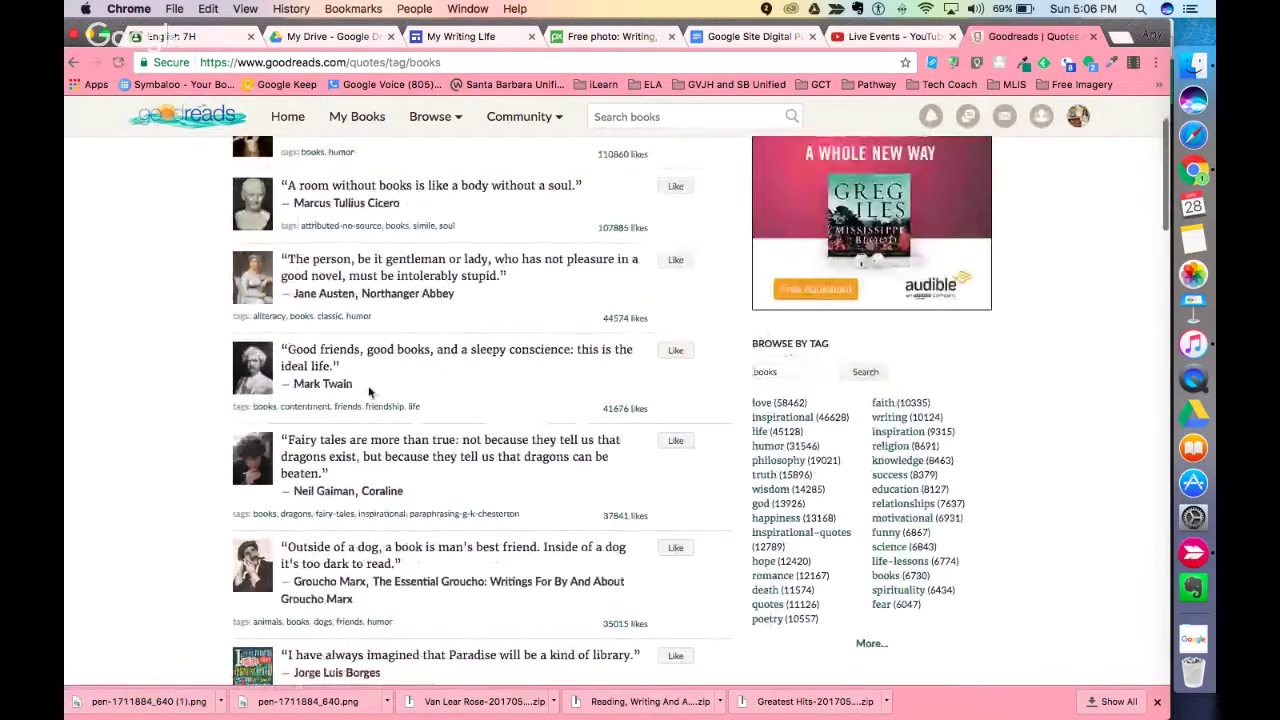
left_click_drag(389, 388, 280, 352)
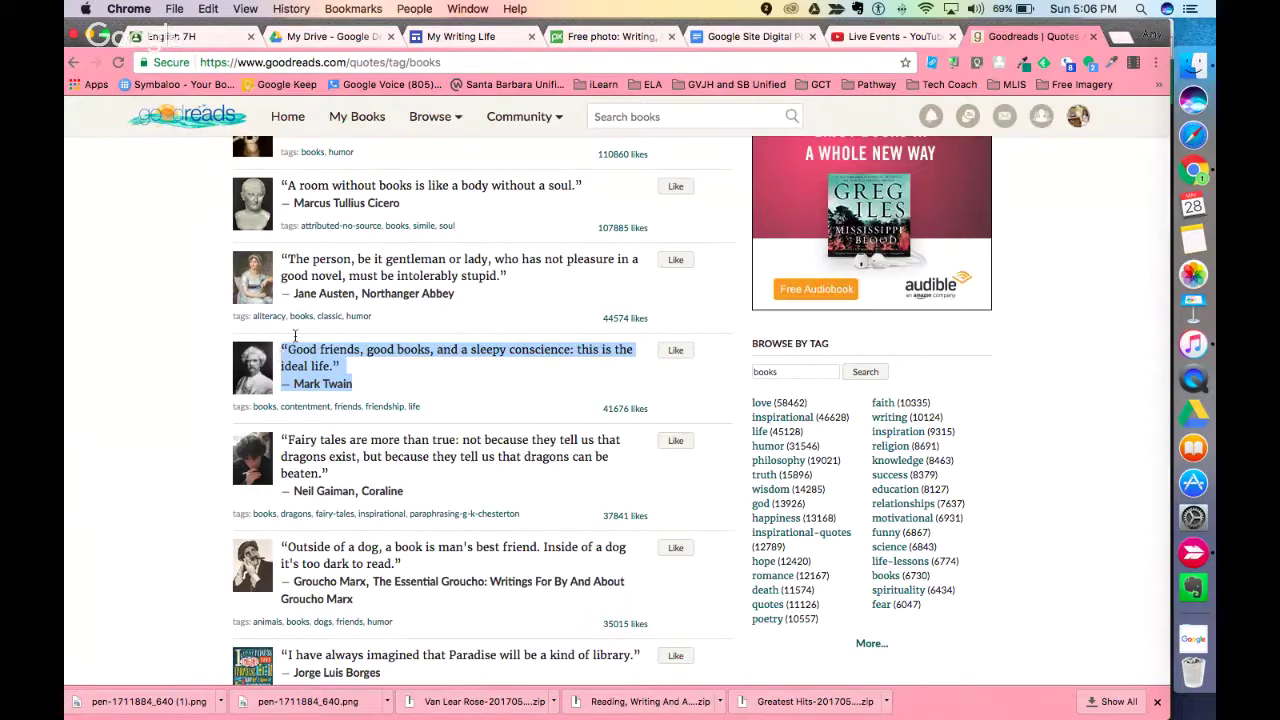
left_click(460, 36)
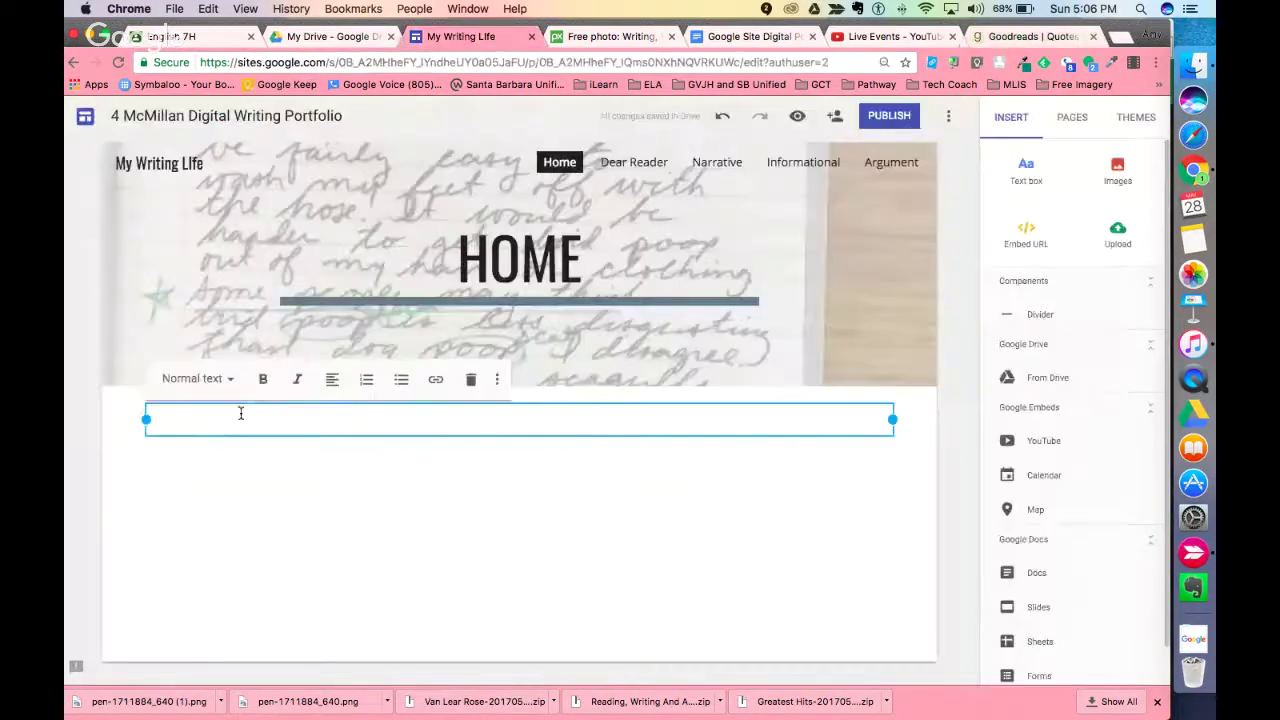
left_click(240, 413)
type("\"Good friends, good books, and a sleepy conscience: this is the ideal life.\" — Mark Twain")
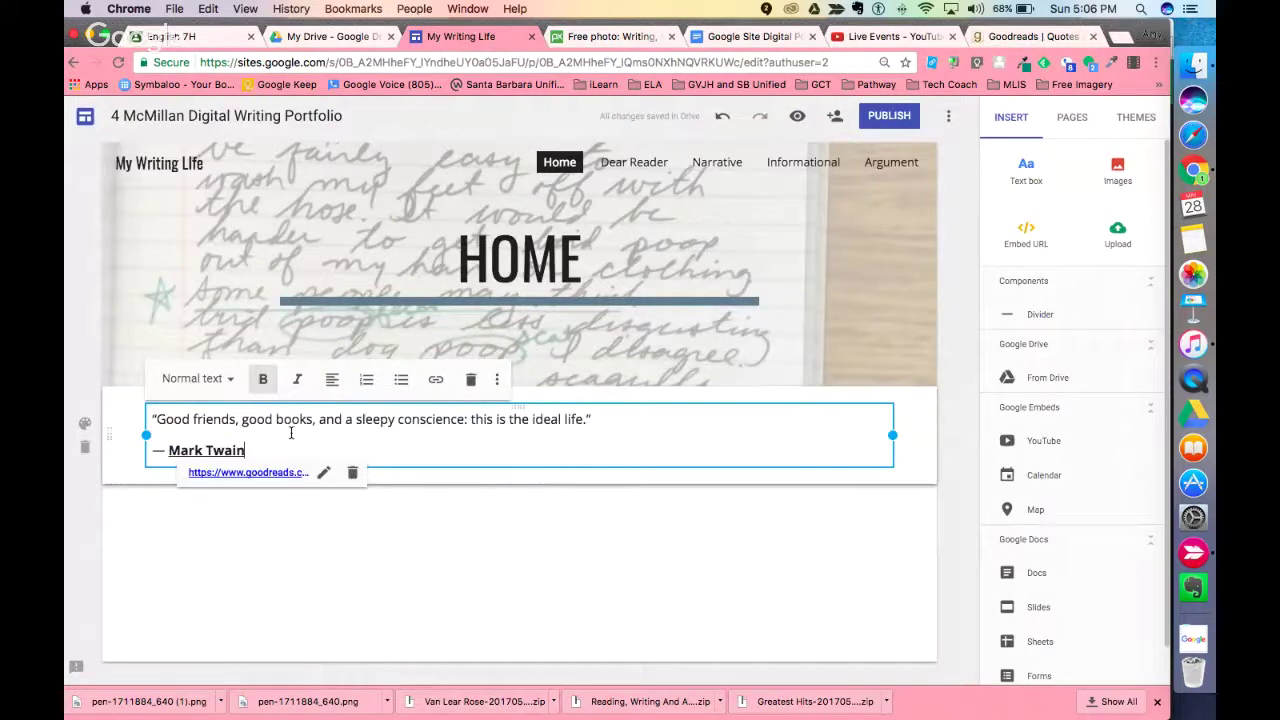
Step: Apply the Heading text style to the quotation and its attribution on the Home page
left_click_drag(251, 450, 155, 419)
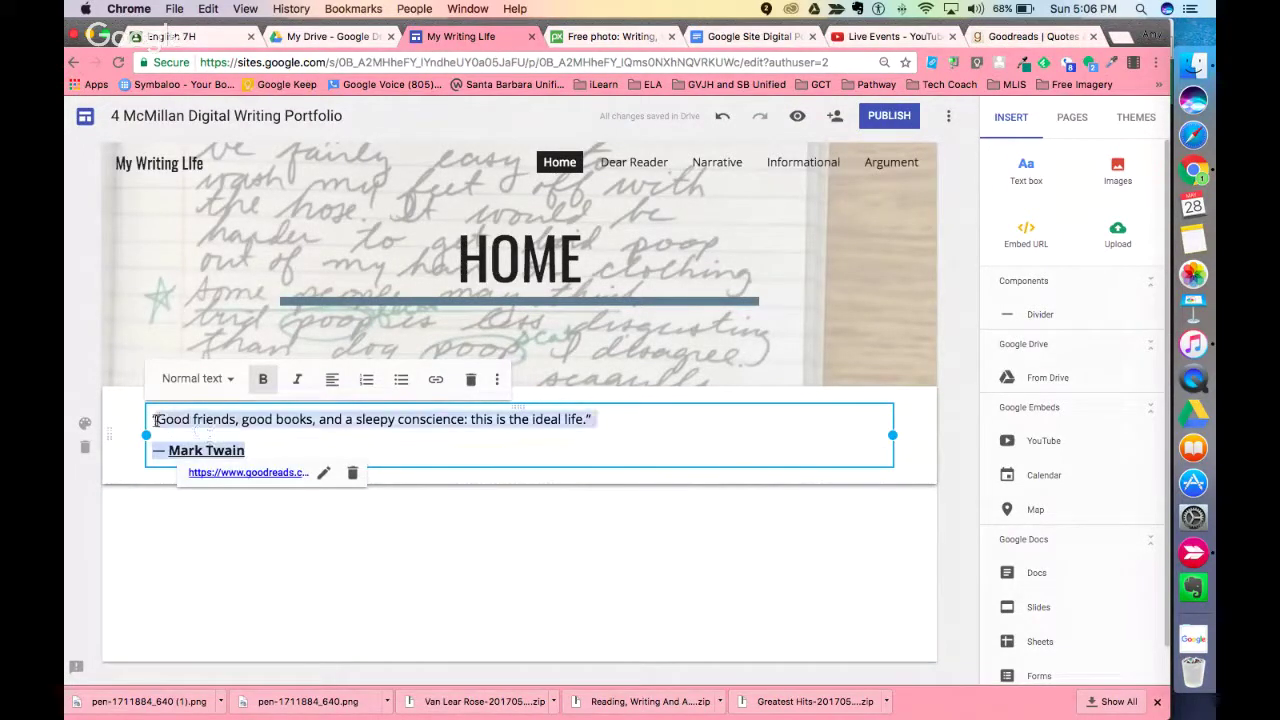
left_click(198, 378)
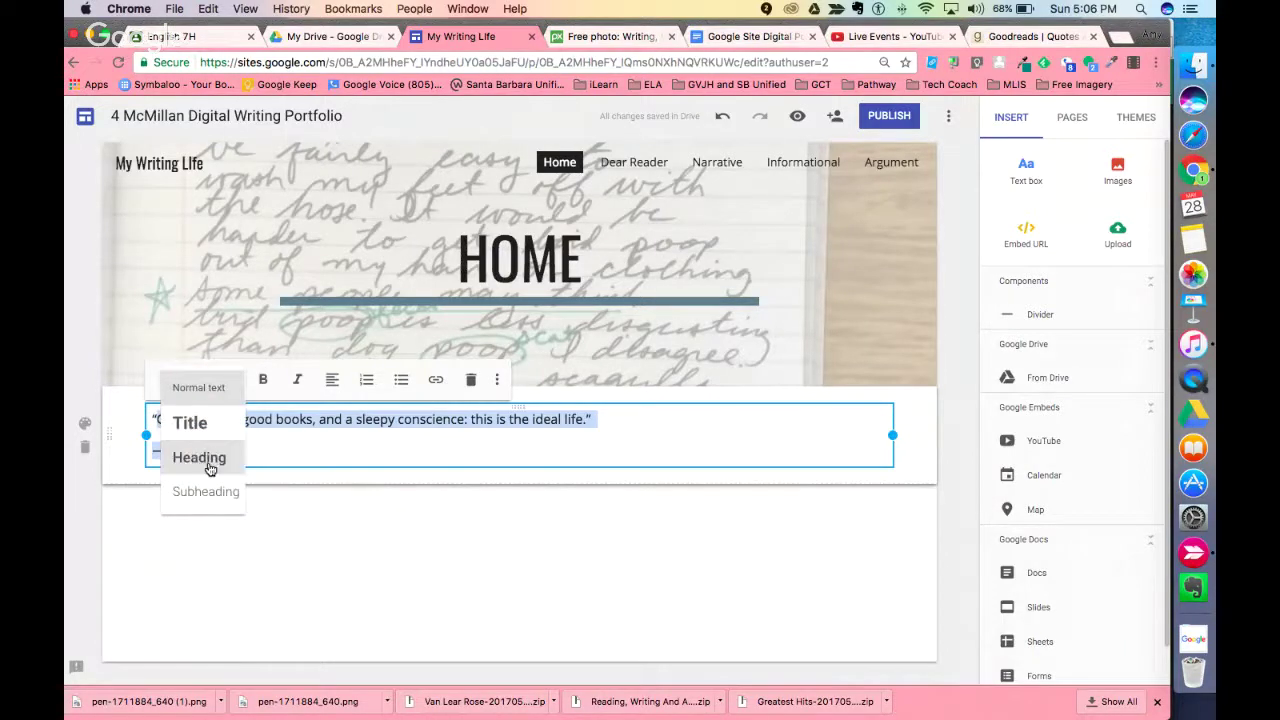
left_click(210, 458)
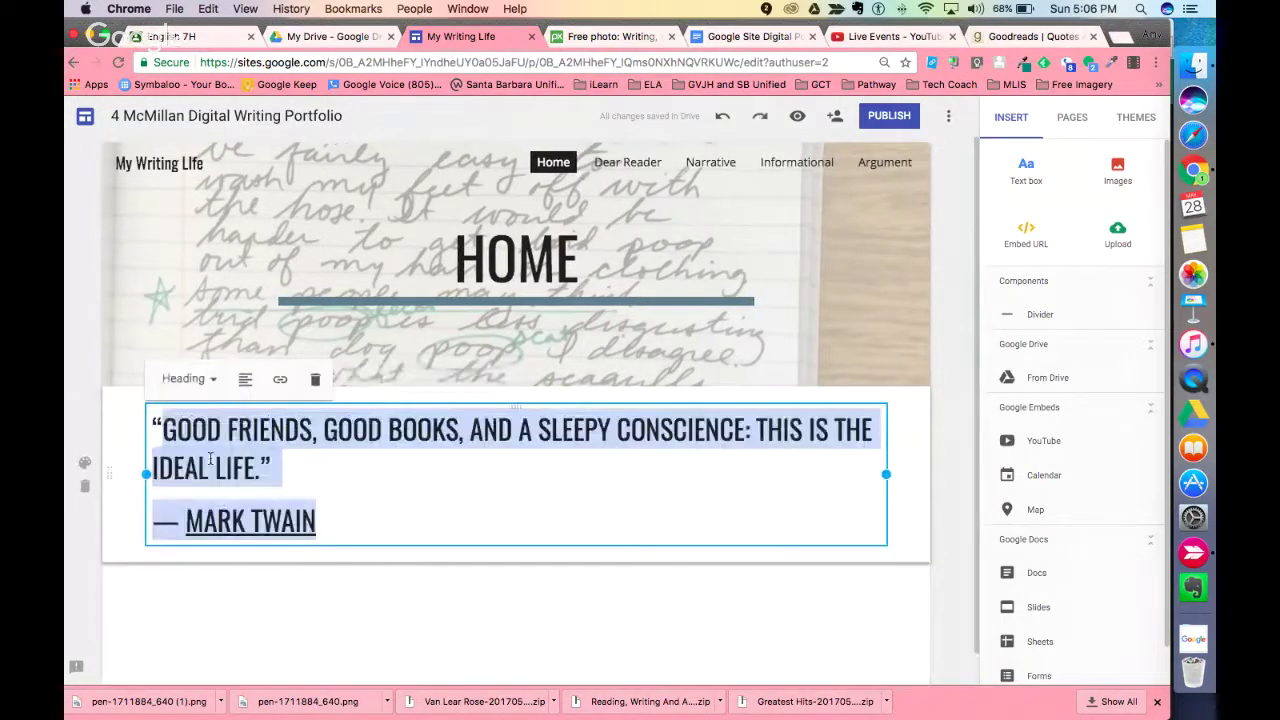
Step: Right-align the Mark Twain attribution line below the quotation and leave the text box
left_click(174, 517)
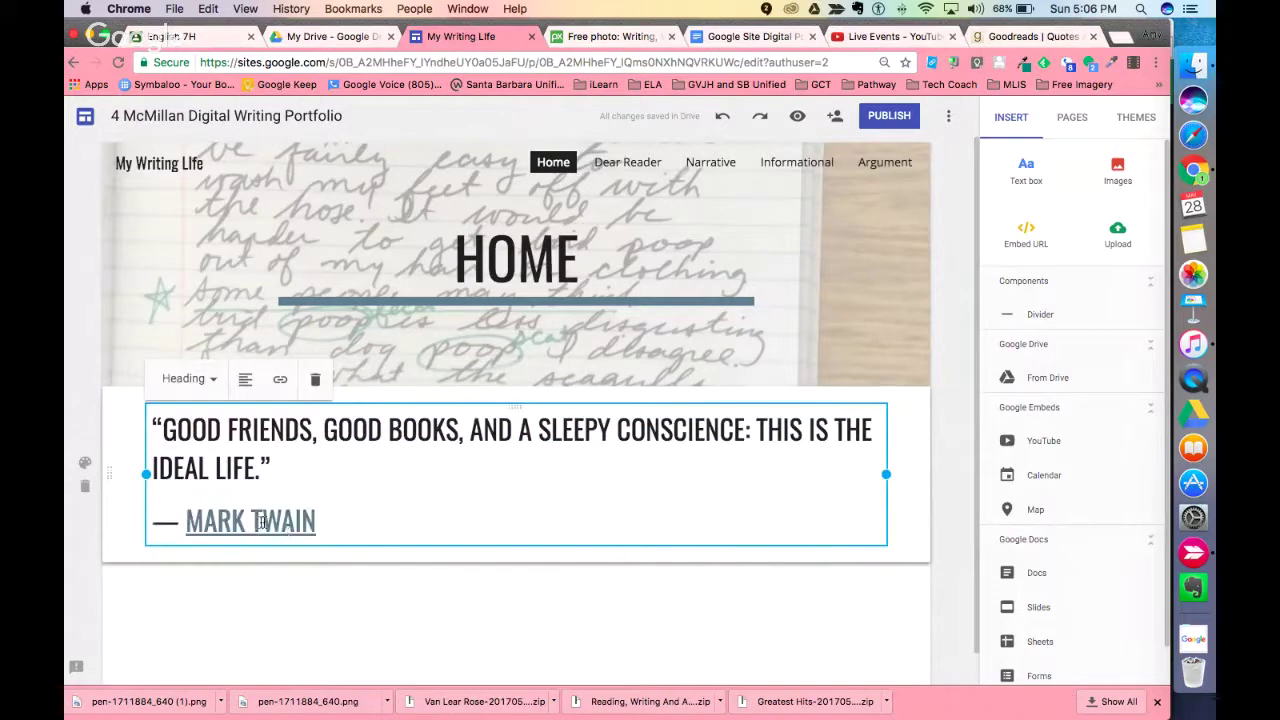
left_click(260, 386)
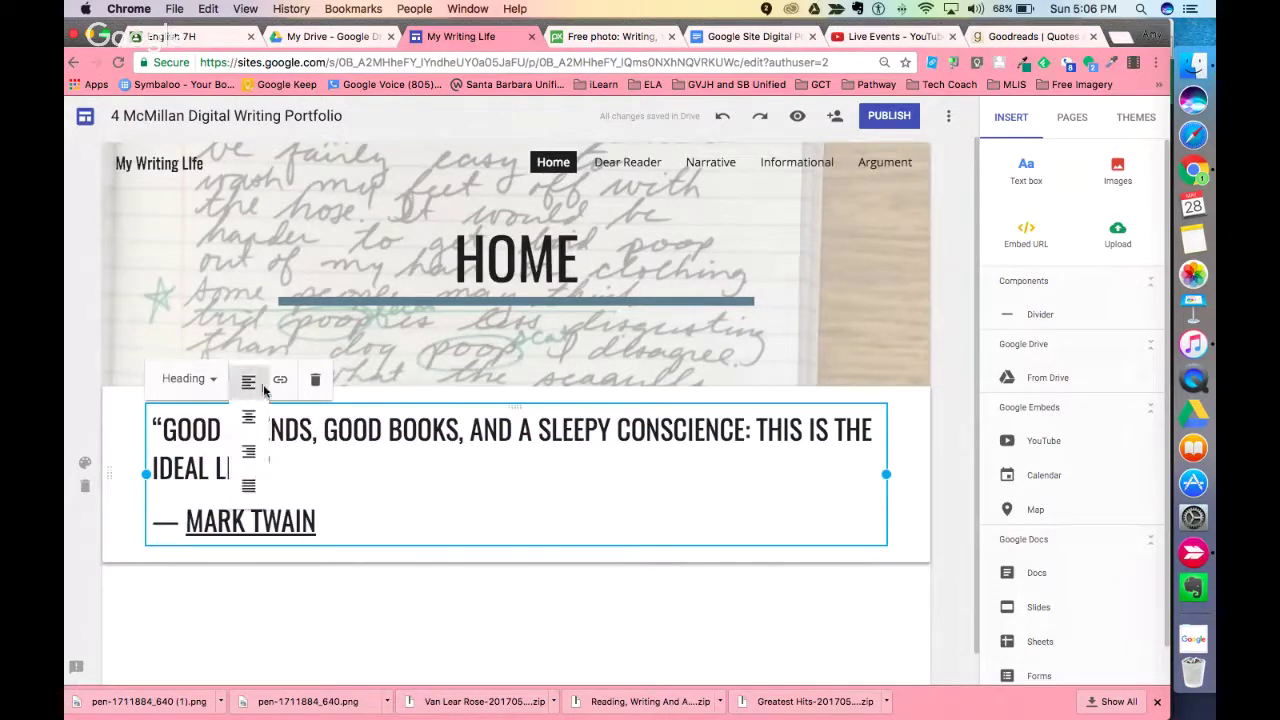
left_click(249, 451)
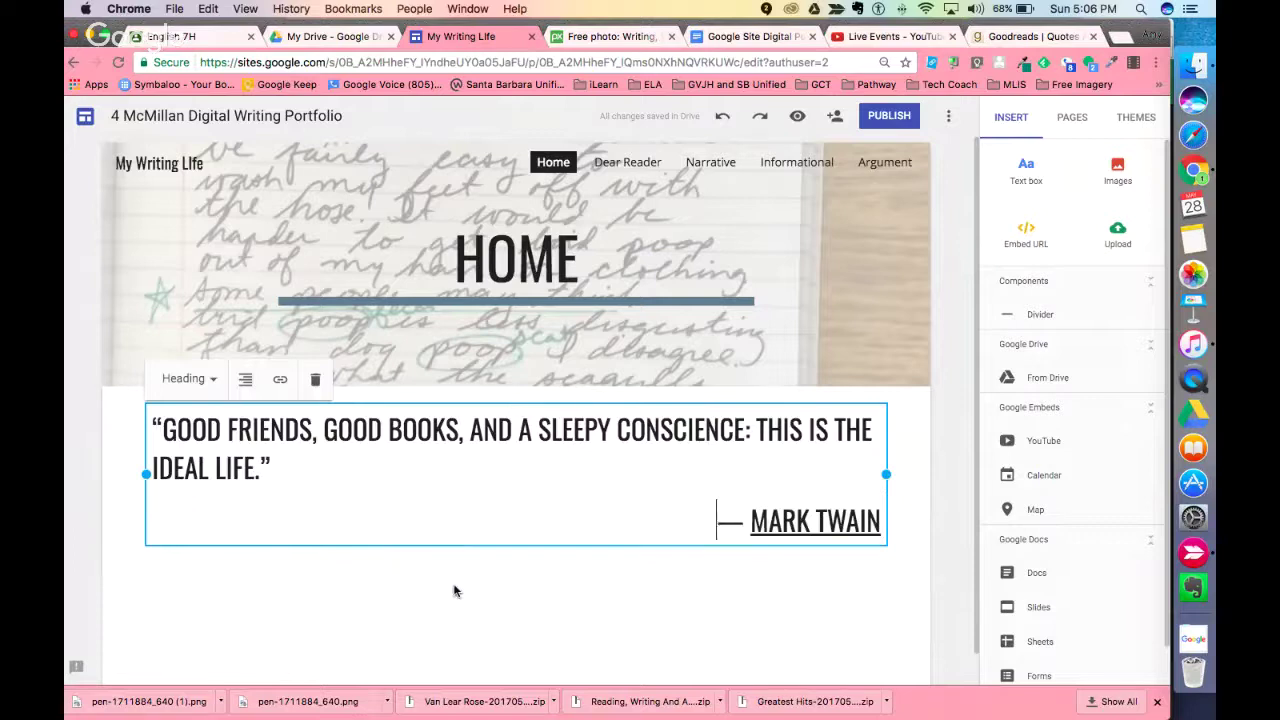
left_click(530, 575)
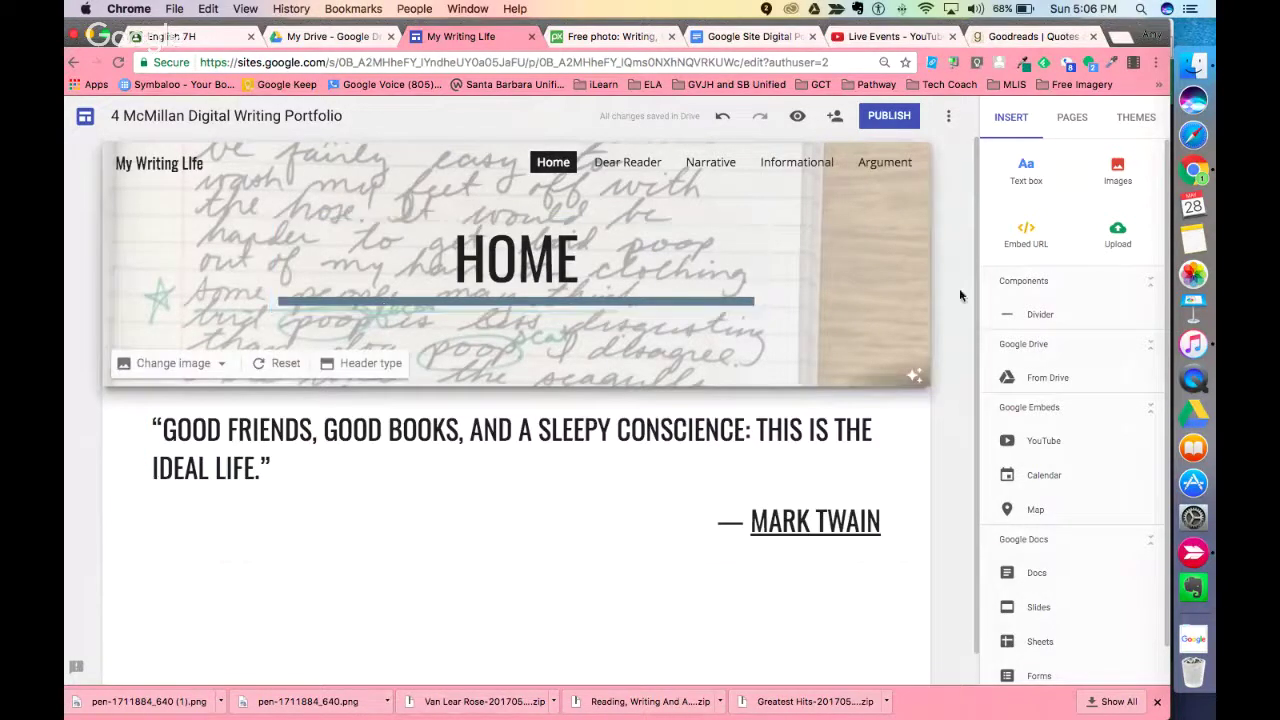
Step: View the image insertion dialog, close it without inserting anything, and open the options for adding a logo to the site's navigation bar
left_click(1119, 170)
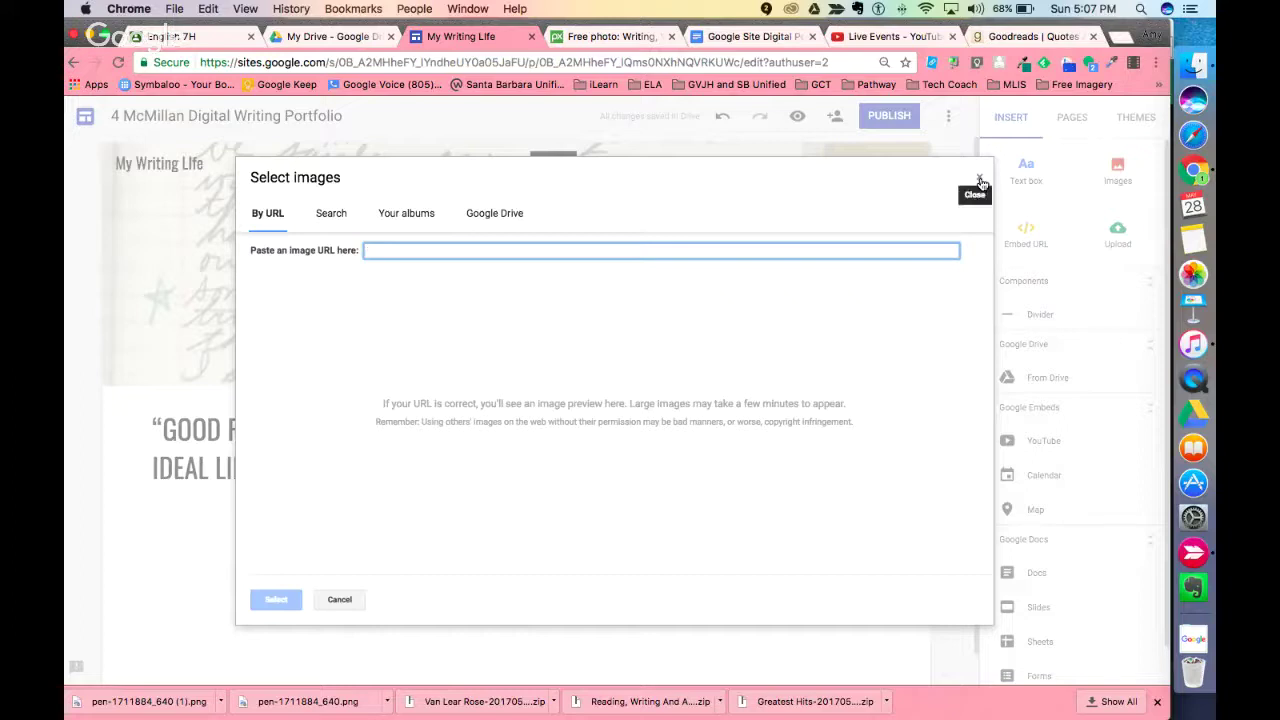
left_click(981, 182)
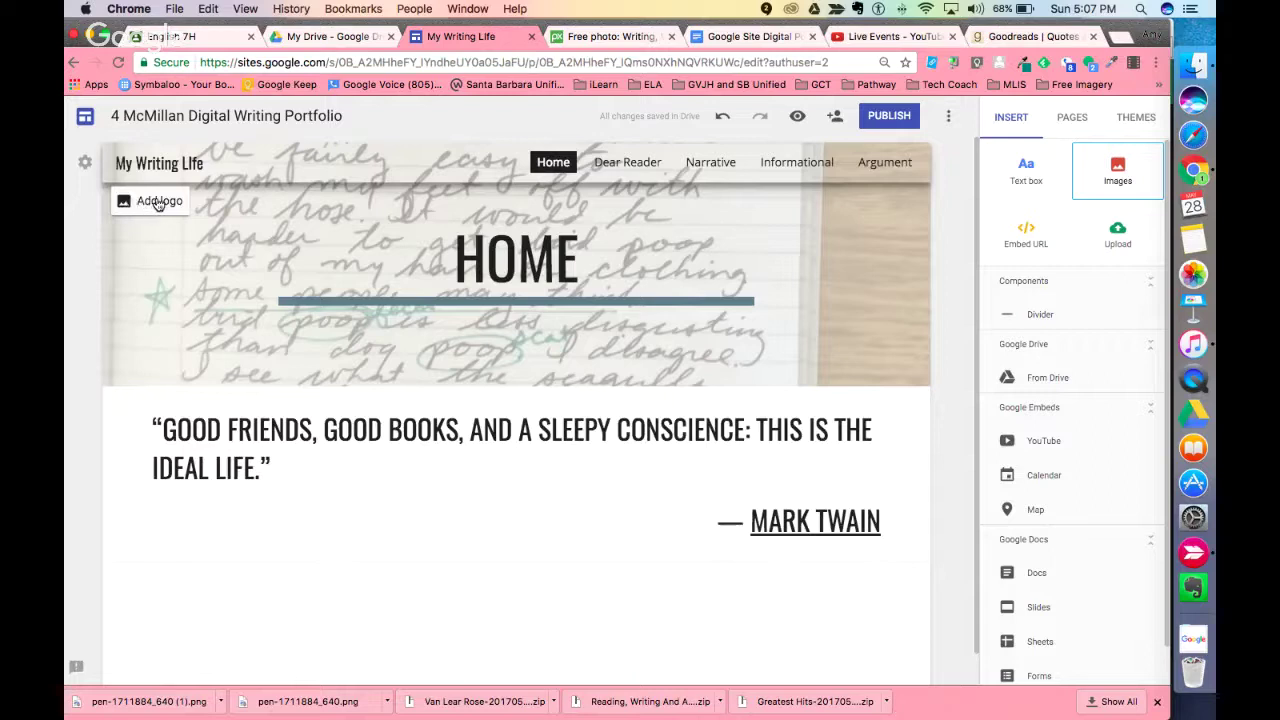
left_click(157, 203)
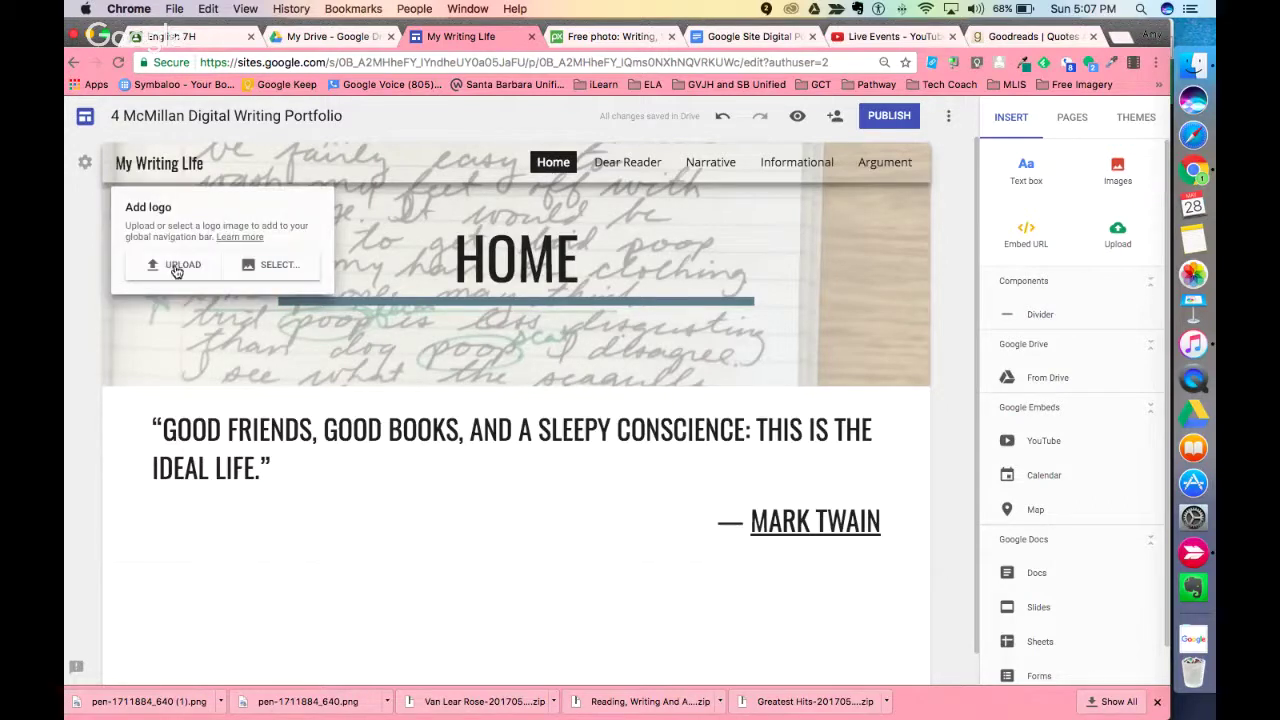